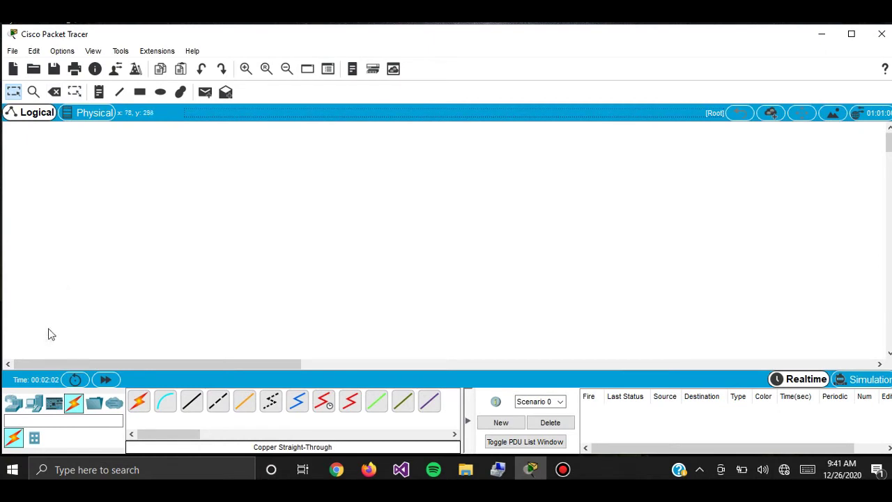
Place three 2960-24TT switches in a triangle on the logical workspace, one at the top centre and two below
{"action": "left_click", "coordinate": [19, 405]}
{"action": "left_click", "coordinate": [34, 437]}
{"action": "left_click", "coordinate": [143, 400]}
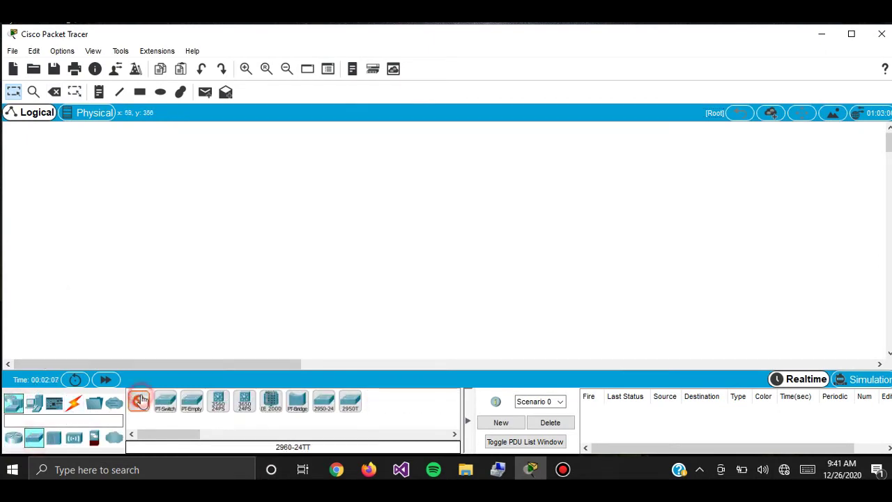
{"action": "left_click", "coordinate": [416, 182]}
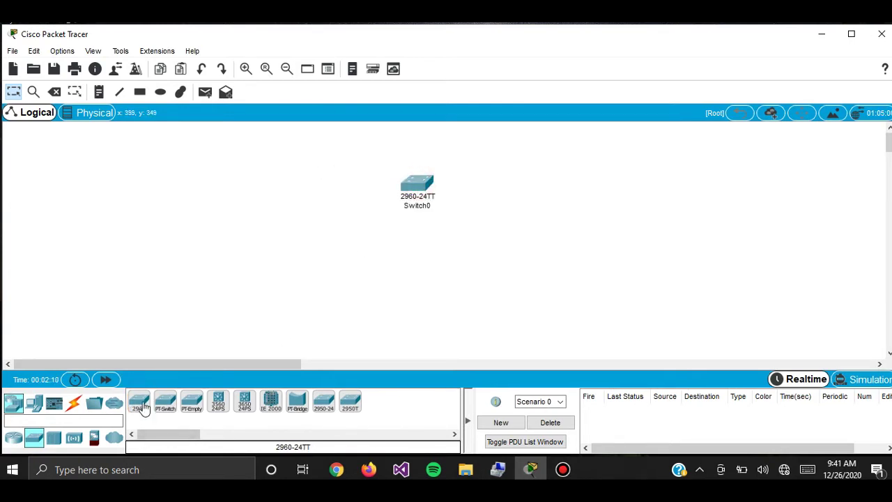
{"action": "left_click", "coordinate": [319, 281]}
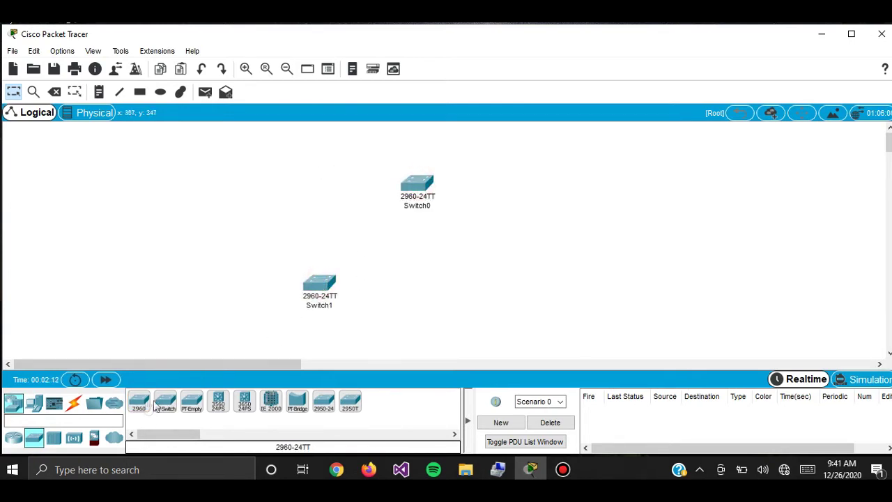
{"action": "left_click", "coordinate": [136, 402]}
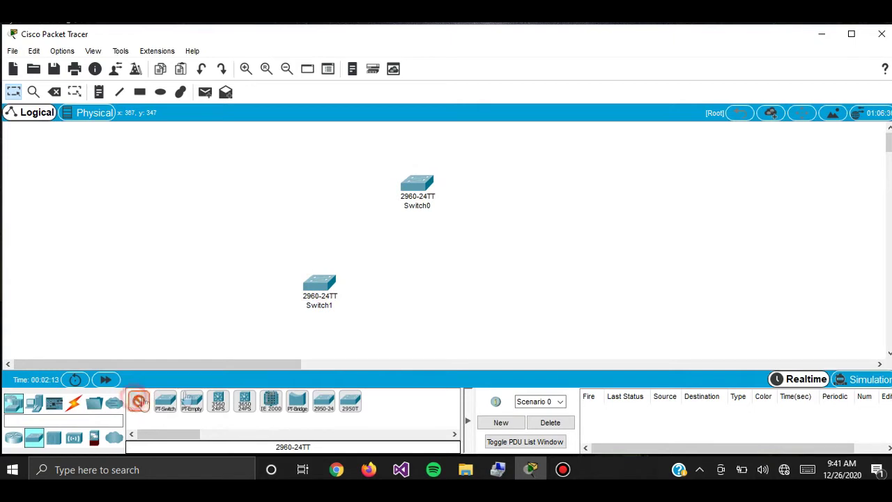
{"action": "left_click", "coordinate": [512, 291]}
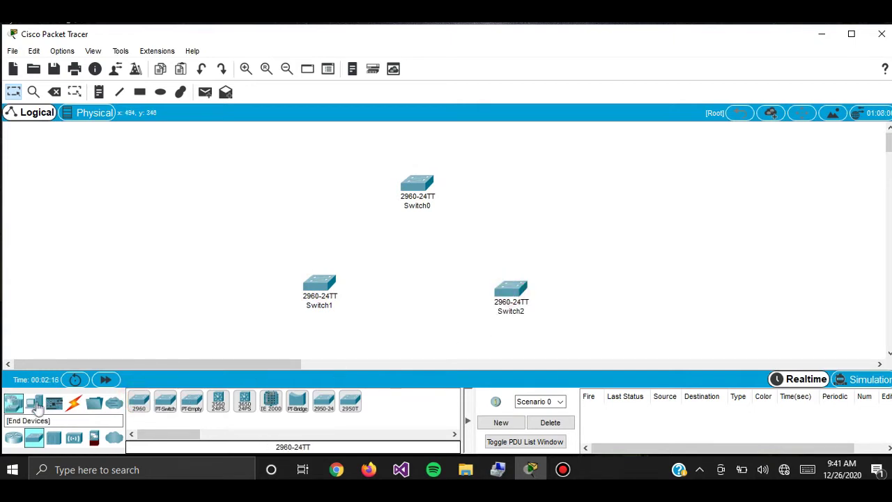
Add two PC-PT end devices above Switch0, one on each side of it
{"action": "left_click", "coordinate": [35, 403]}
{"action": "left_click", "coordinate": [138, 401]}
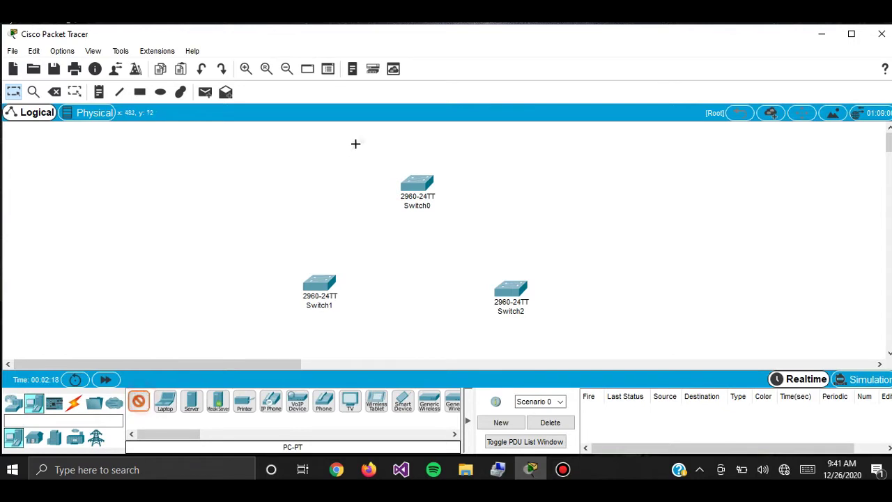
{"action": "left_click", "coordinate": [378, 141]}
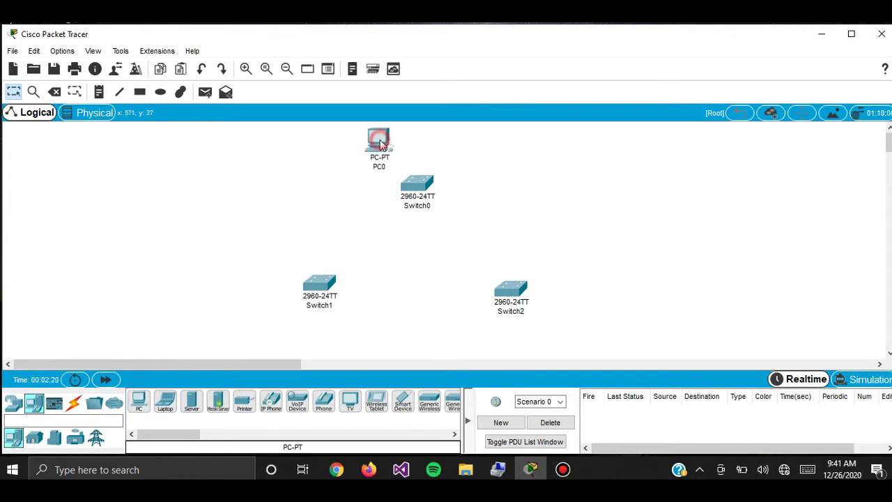
{"action": "left_click", "coordinate": [138, 411]}
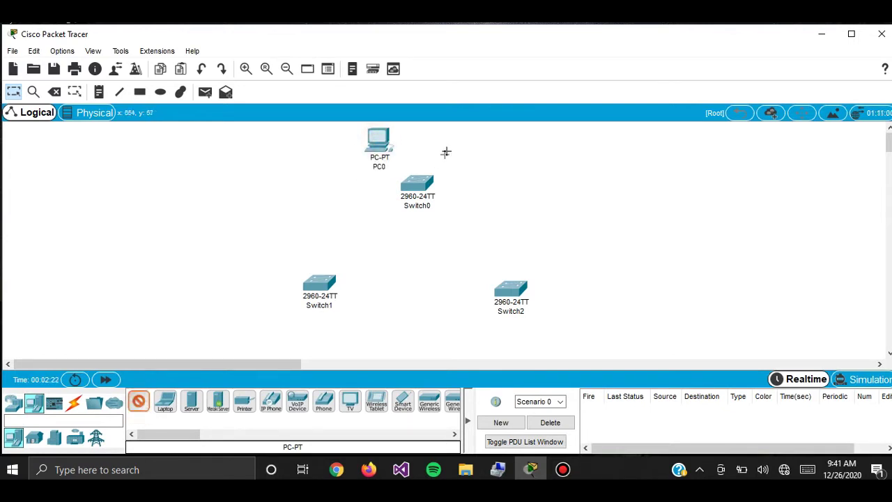
{"action": "left_click", "coordinate": [448, 142]}
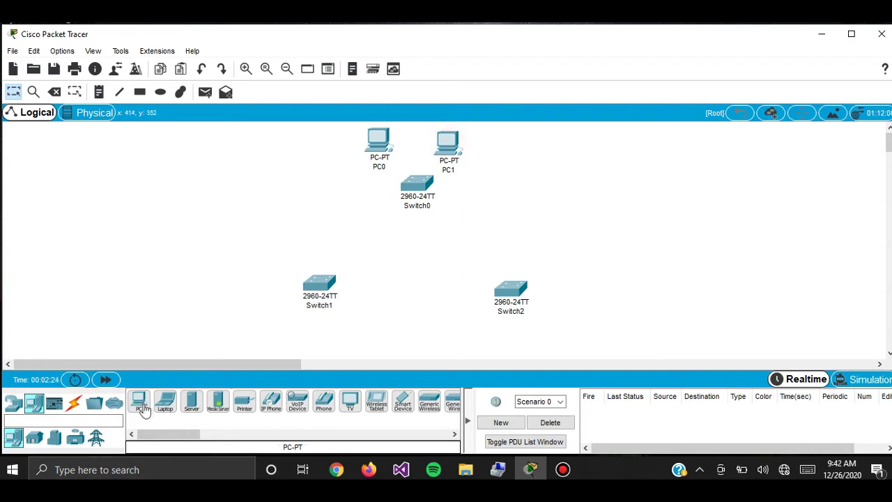
Add four more PCs, two beside and below Switch1 and two beside and below Switch2
{"action": "left_click", "coordinate": [249, 302]}
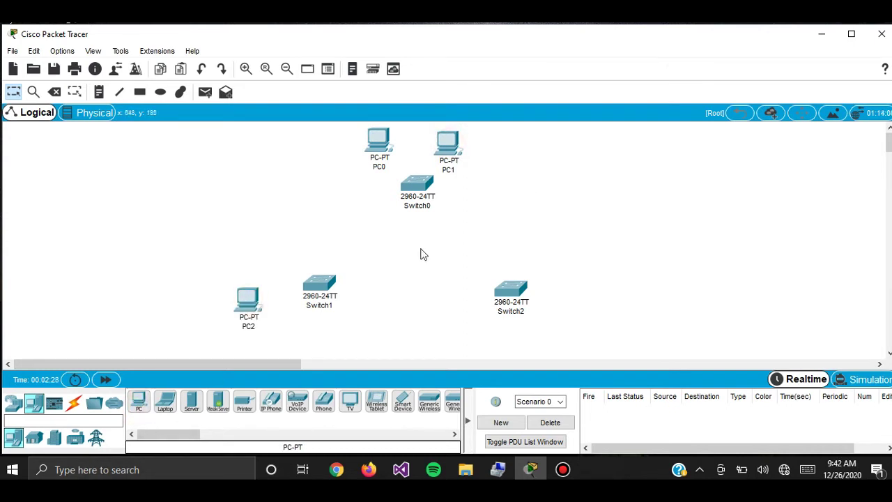
{"action": "left_click", "coordinate": [138, 402]}
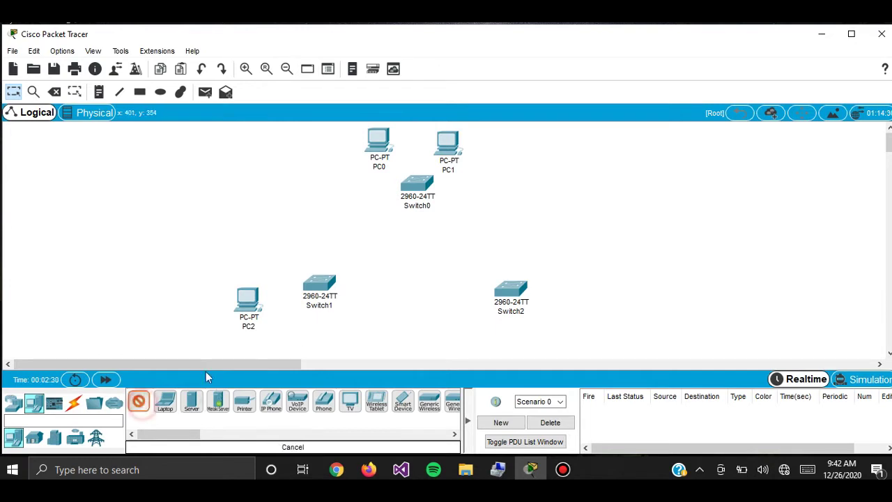
{"action": "left_click", "coordinate": [289, 331]}
{"action": "left_click", "coordinate": [139, 402]}
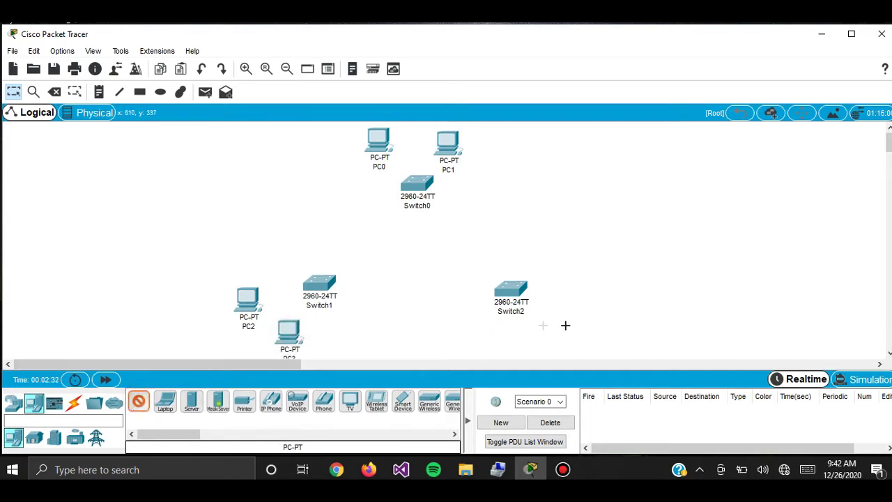
{"action": "left_click", "coordinate": [581, 317]}
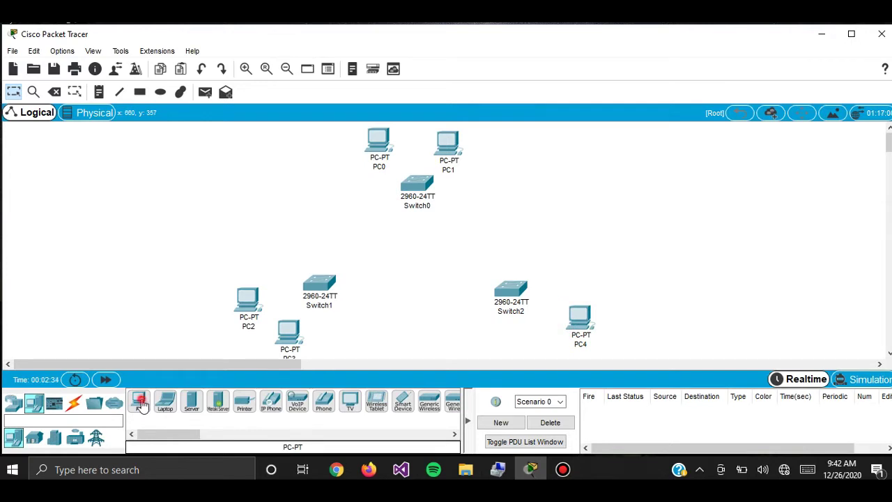
{"action": "left_click", "coordinate": [528, 339]}
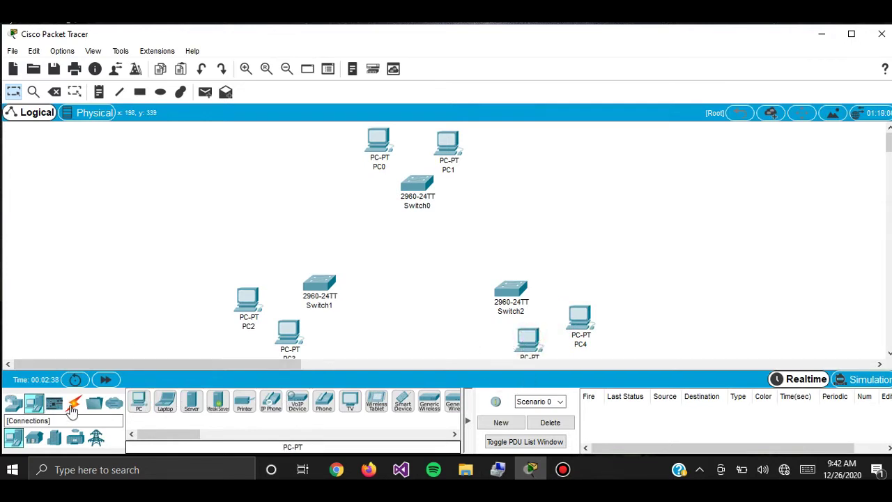
Connect PC0 to Switch0 with a copper straight-through cable
{"action": "left_click", "coordinate": [74, 408]}
{"action": "left_click", "coordinate": [191, 401]}
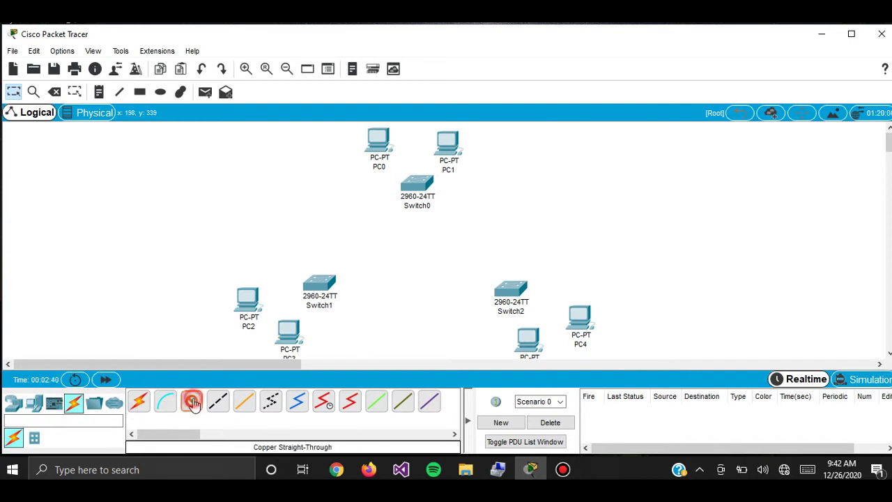
{"action": "left_click", "coordinate": [250, 301]}
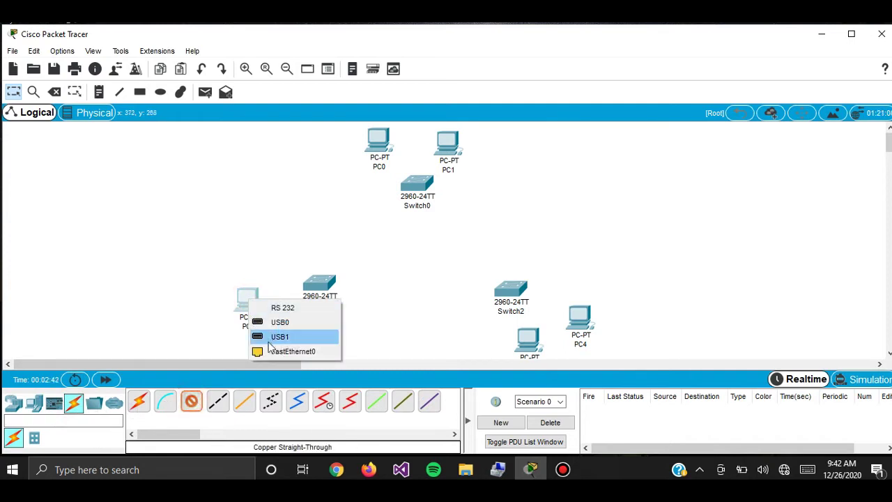
{"action": "left_click", "coordinate": [244, 297]}
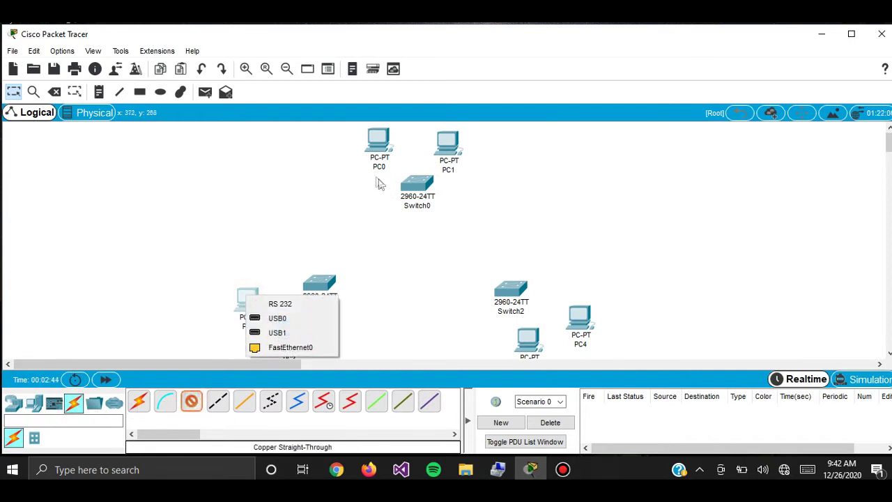
{"action": "left_click", "coordinate": [382, 148]}
{"action": "left_click", "coordinate": [421, 197]}
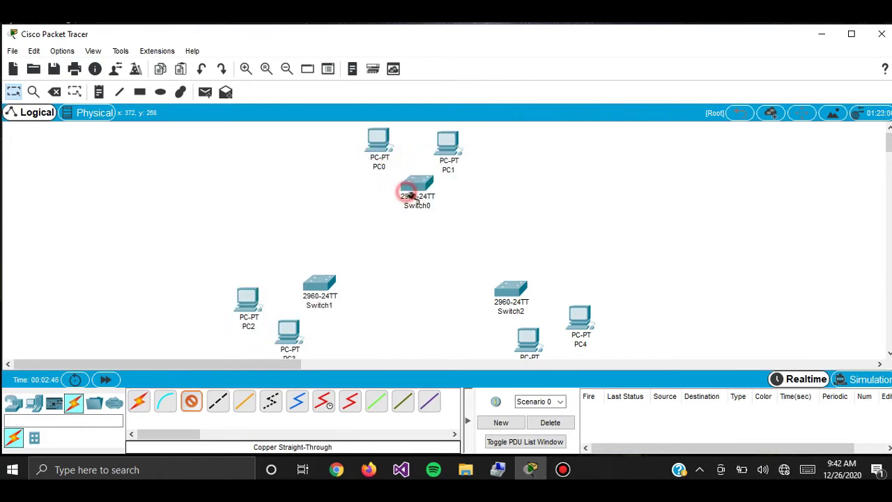
{"action": "left_click", "coordinate": [421, 187]}
{"action": "left_click", "coordinate": [463, 8]}
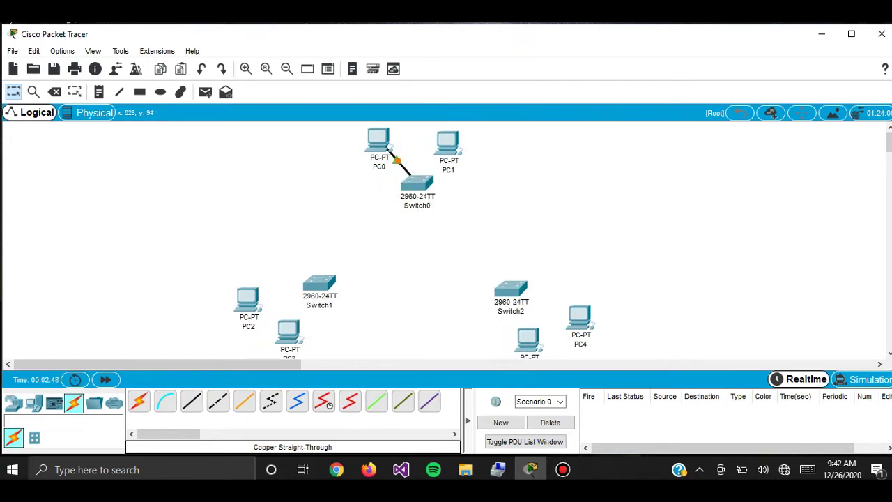
Connect PC1 to a free FastEthernet port on Switch0 with a copper straight-through cable
{"action": "left_click", "coordinate": [195, 402]}
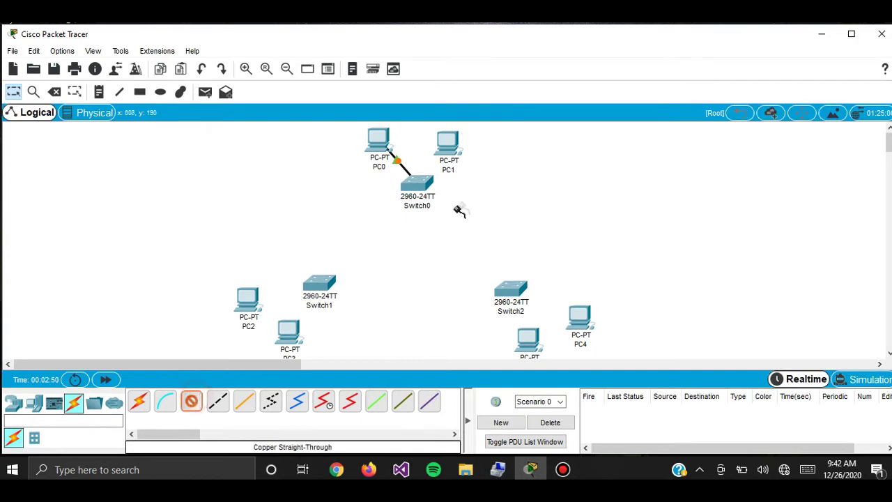
{"action": "left_click", "coordinate": [449, 148]}
{"action": "left_click", "coordinate": [460, 200]}
{"action": "left_click", "coordinate": [415, 187]}
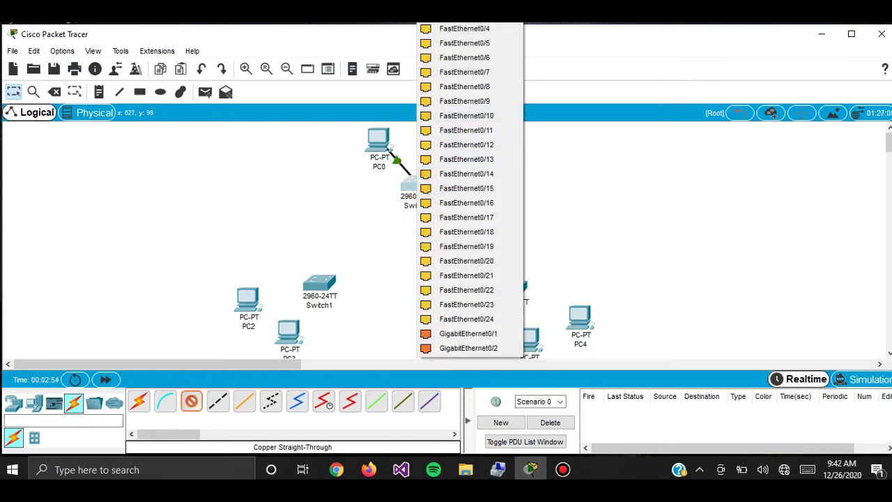
{"action": "left_click", "coordinate": [464, 13]}
Link Switch0 to Switch1 with a copper straight-through cable
{"action": "left_click", "coordinate": [199, 402]}
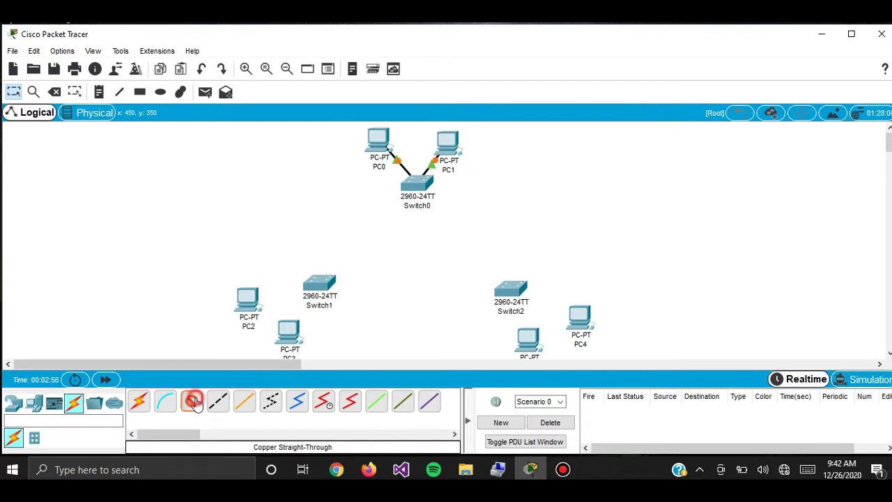
{"action": "left_click", "coordinate": [409, 186]}
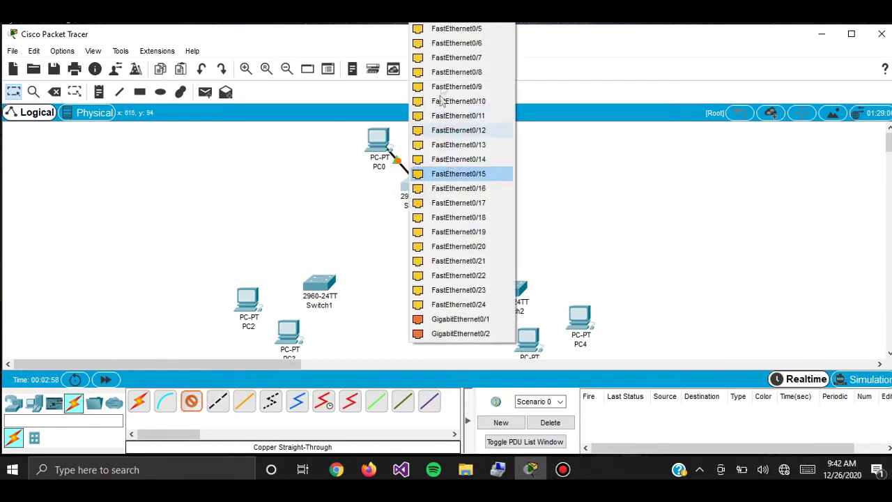
{"action": "key", "text": "Escape"}
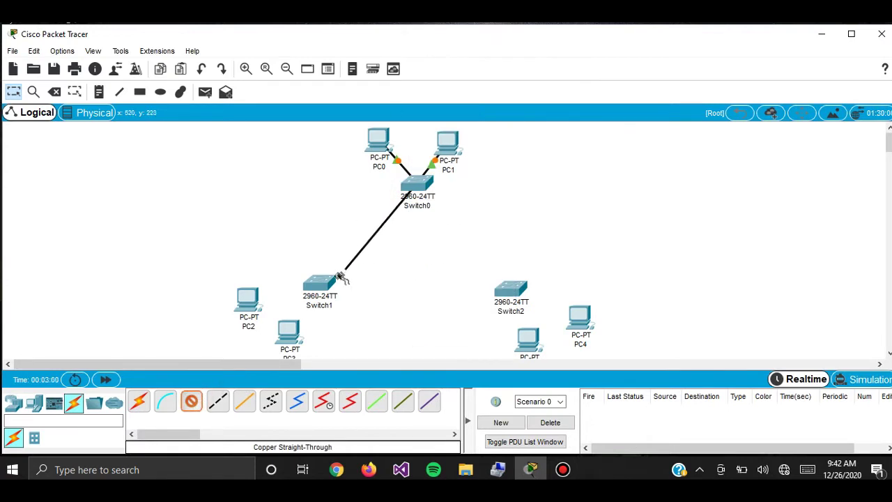
{"action": "left_click", "coordinate": [319, 285]}
{"action": "left_click", "coordinate": [370, 348]}
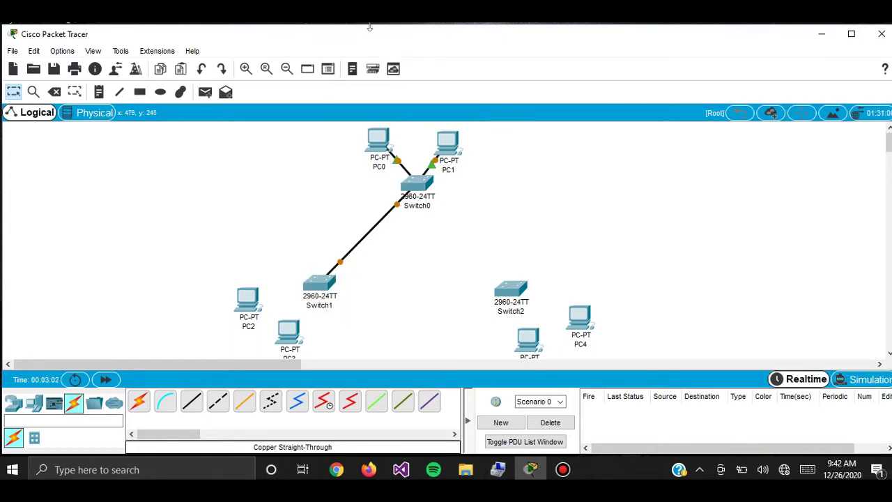
Connect PC2's FastEthernet0 port to a free FastEthernet port on Switch1 with a copper straight-through cable
{"action": "left_click", "coordinate": [245, 305]}
{"action": "left_click", "coordinate": [259, 351]}
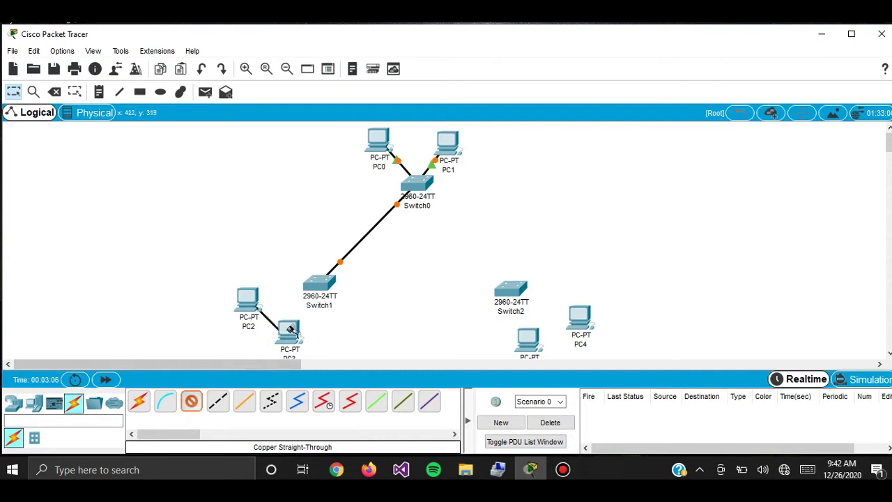
{"action": "left_click", "coordinate": [319, 285]}
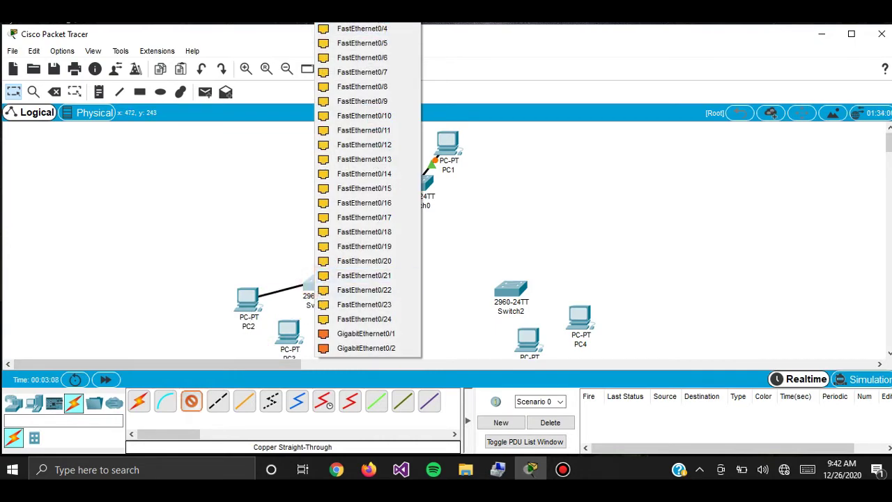
{"action": "left_click", "coordinate": [363, 115]}
Connect PC3 to a free FastEthernet port on Switch1 with a copper straight-through cable
{"action": "left_click", "coordinate": [189, 408]}
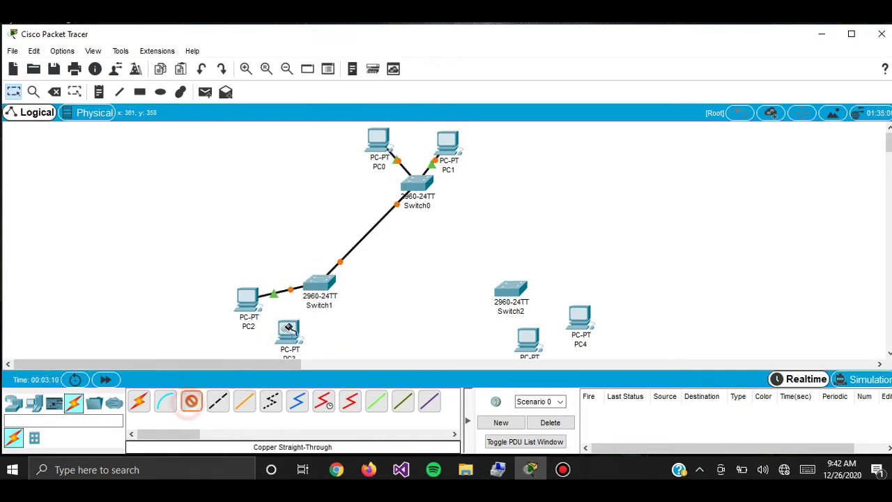
{"action": "left_click", "coordinate": [289, 334]}
{"action": "left_click", "coordinate": [319, 383]}
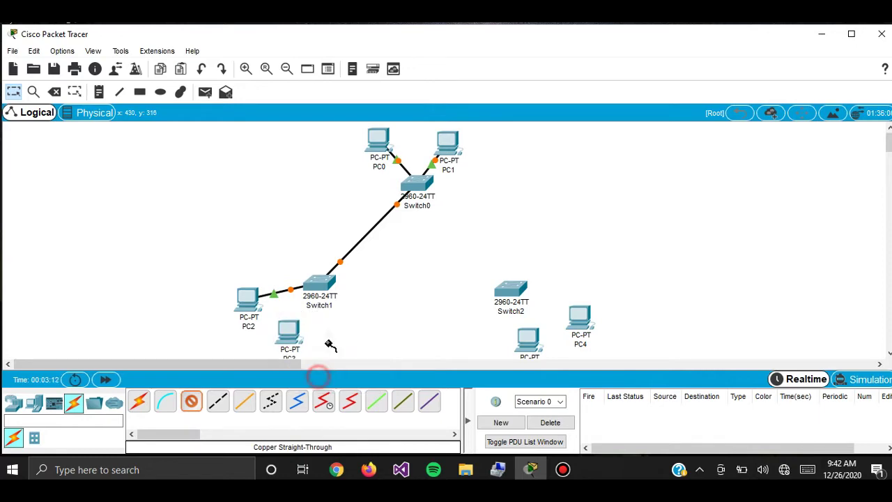
{"action": "left_click", "coordinate": [320, 281]}
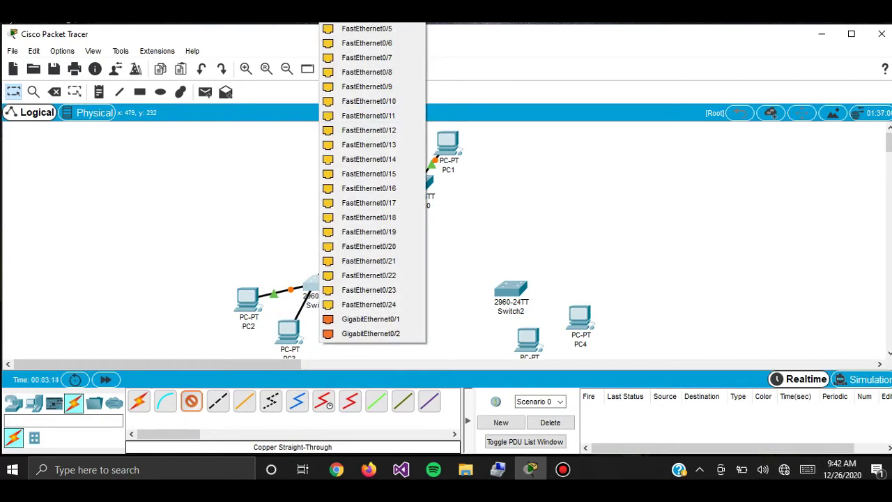
{"action": "left_click", "coordinate": [368, 275]}
Link Switch0 to Switch2 with a copper straight-through cable
{"action": "left_click", "coordinate": [188, 405]}
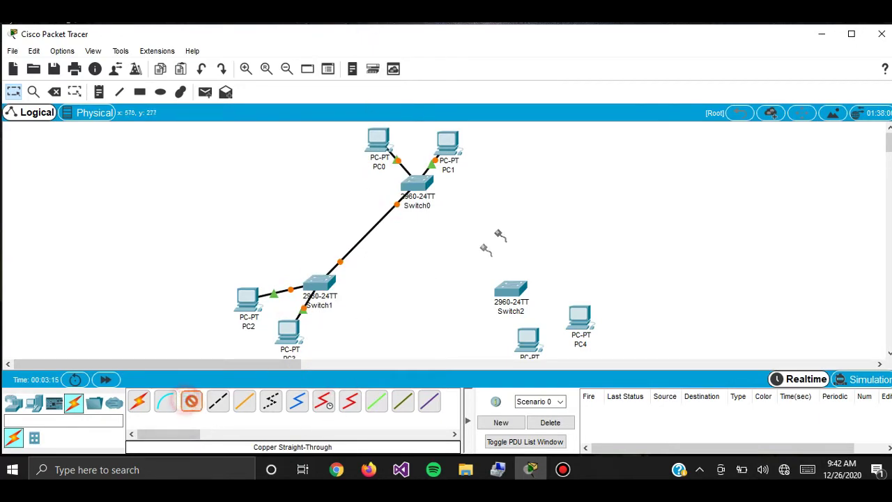
{"action": "left_click", "coordinate": [421, 184]}
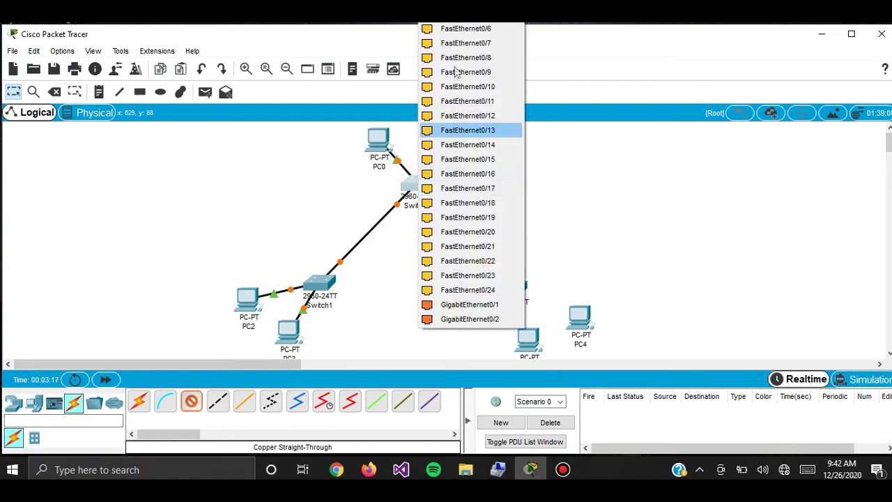
{"action": "left_click", "coordinate": [464, 28]}
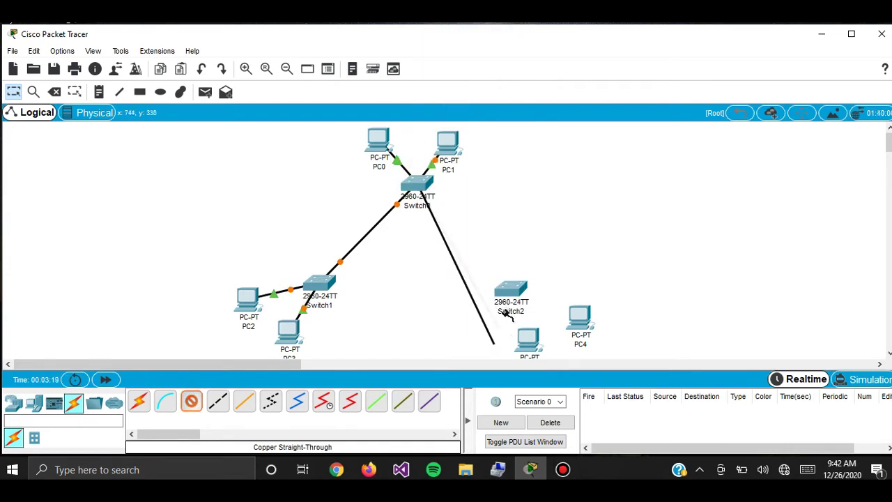
{"action": "left_click", "coordinate": [506, 289]}
{"action": "left_click", "coordinate": [553, 29]}
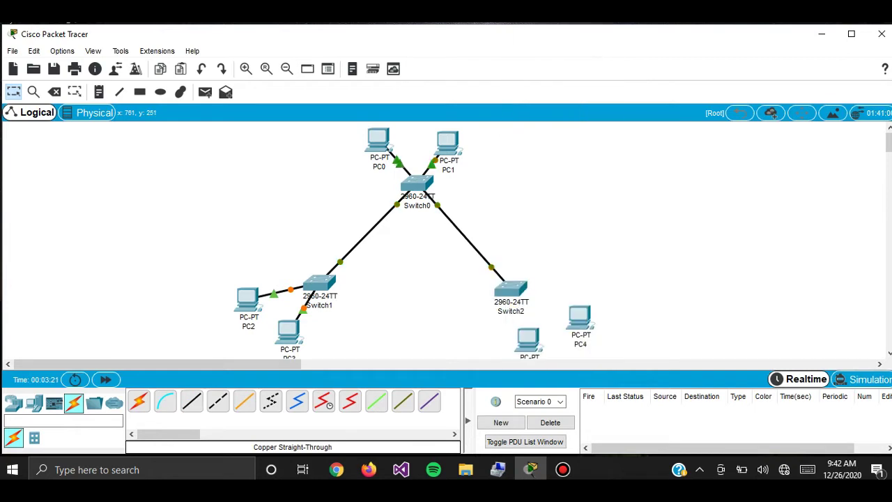
Link FastEthernet0/6 on Switch1 to a free FastEthernet port on Switch2 with a copper straight-through cable
{"action": "left_click", "coordinate": [191, 403]}
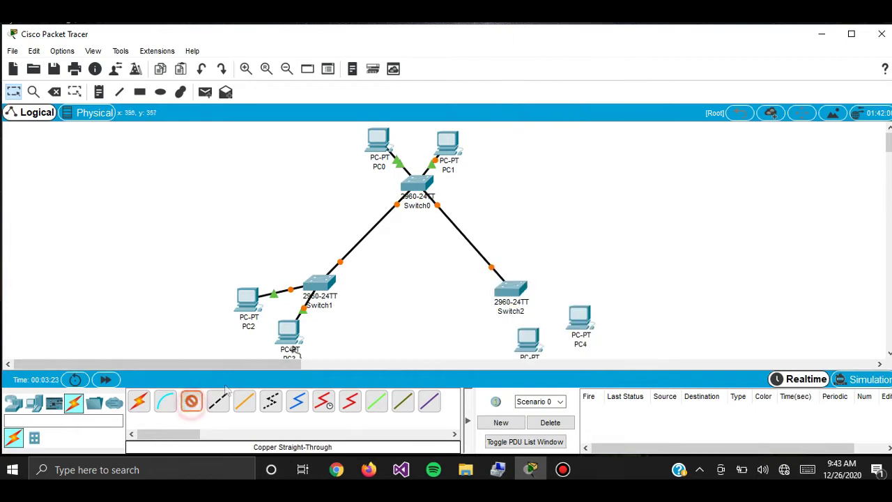
{"action": "left_click", "coordinate": [321, 285]}
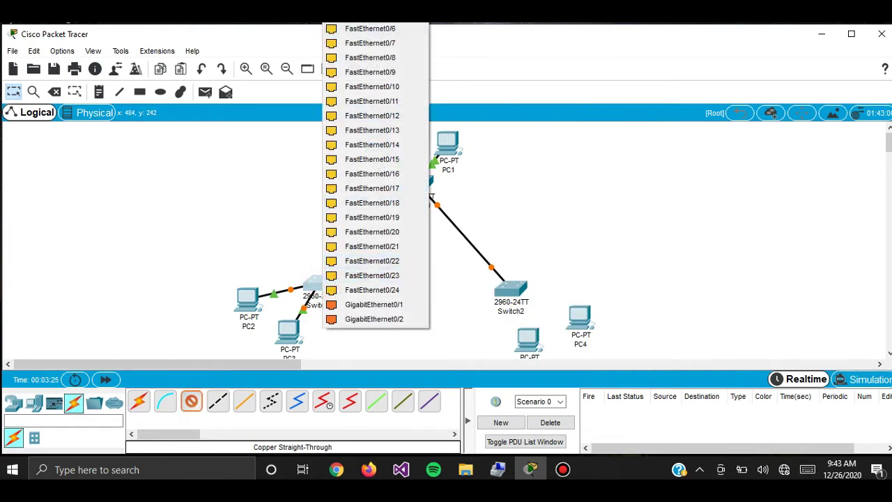
{"action": "left_click", "coordinate": [367, 28]}
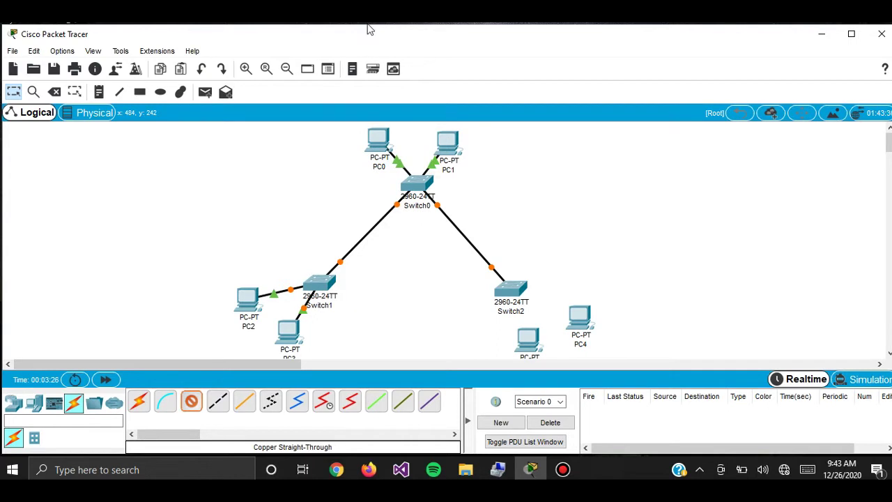
{"action": "left_click", "coordinate": [512, 289]}
{"action": "left_click", "coordinate": [557, 261]}
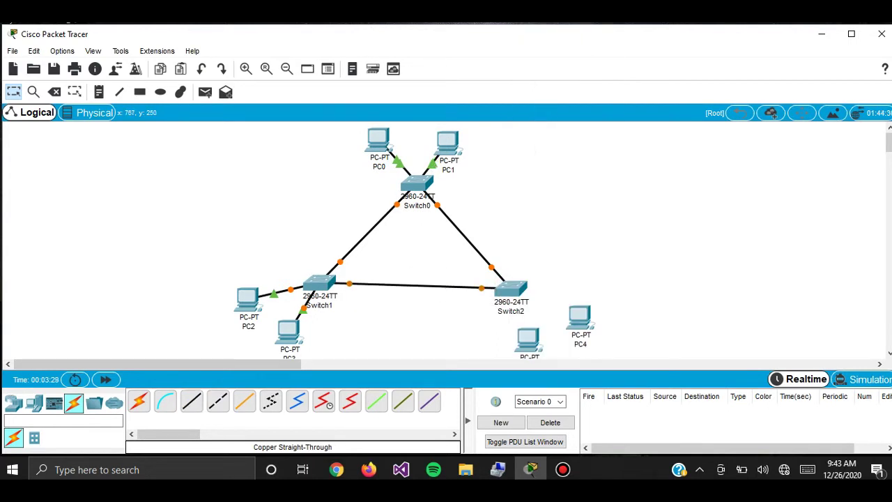
Connect FastEthernet0/5 on Switch2 to the FastEthernet0 port of the PC directly below it with a copper straight-through cable
{"action": "left_click", "coordinate": [191, 402]}
{"action": "left_click", "coordinate": [191, 404]}
{"action": "left_click", "coordinate": [515, 289]}
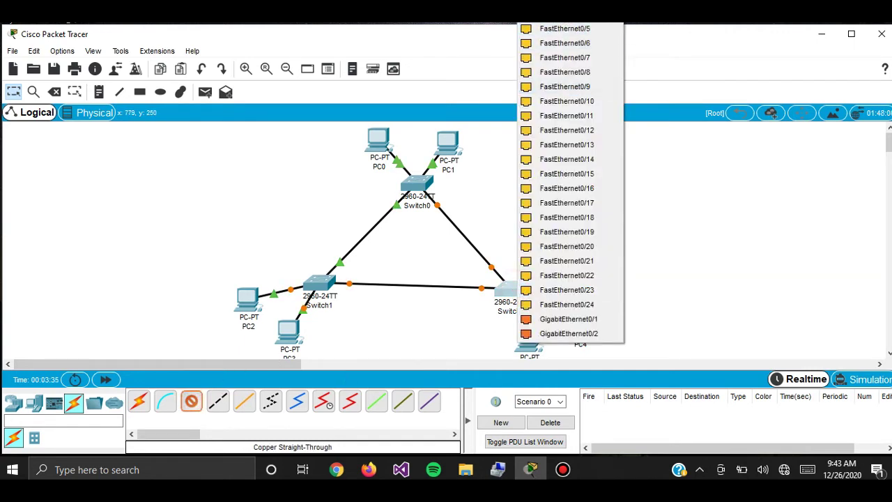
{"action": "left_click", "coordinate": [565, 28]}
{"action": "left_click", "coordinate": [530, 335]}
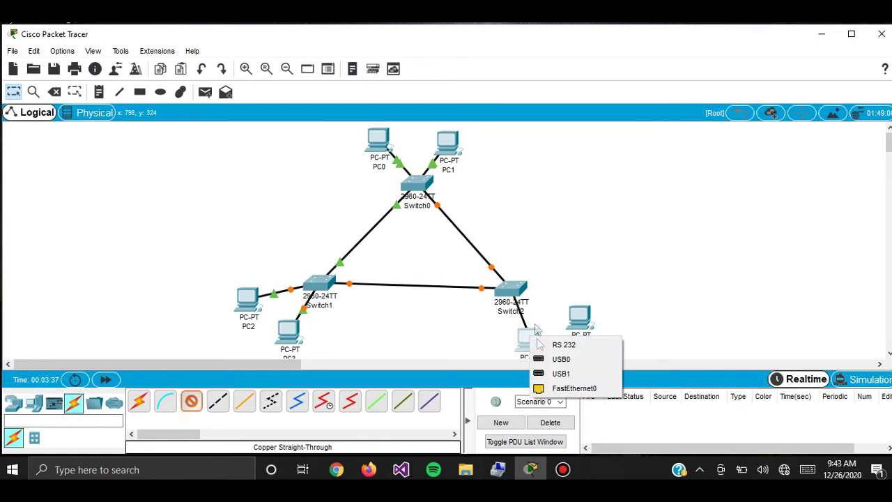
{"action": "left_click", "coordinate": [545, 386]}
Connect FastEthernet0/6 on Switch2 to PC4 with a copper straight-through cable
{"action": "left_click", "coordinate": [191, 401]}
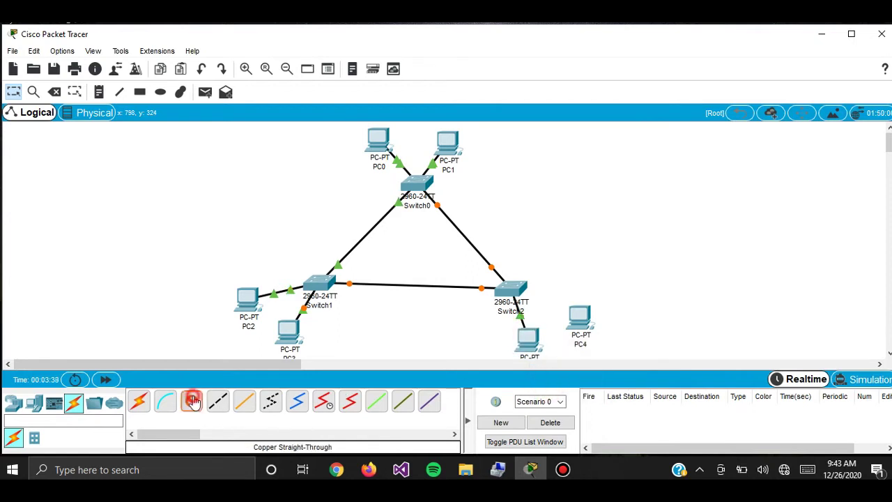
{"action": "left_click", "coordinate": [521, 292]}
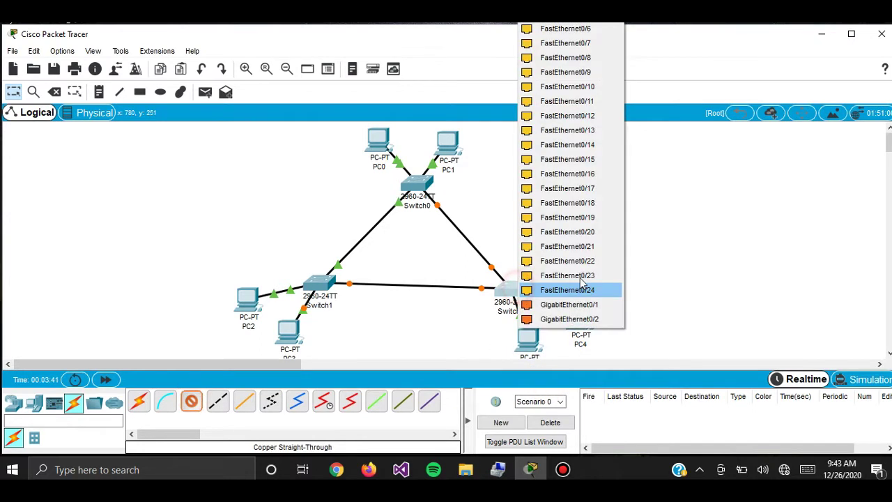
{"action": "left_click", "coordinate": [554, 29]}
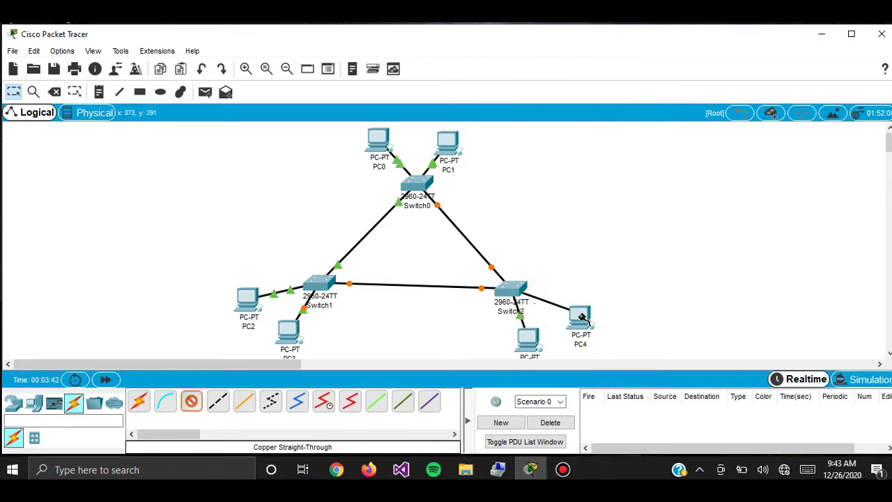
{"action": "left_click", "coordinate": [579, 317]}
{"action": "left_click", "coordinate": [601, 369]}
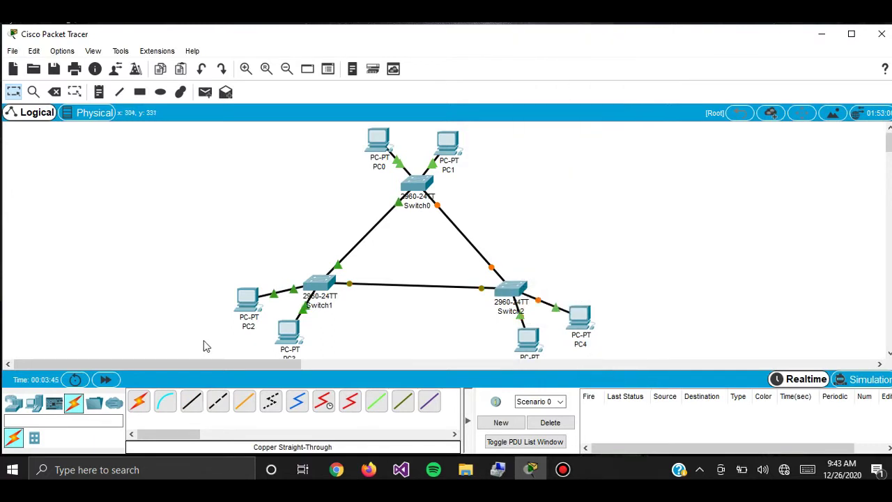
Add a workspace note reading 192.168.1.1 and position it right beside Switch0
{"action": "left_click", "coordinate": [99, 92]}
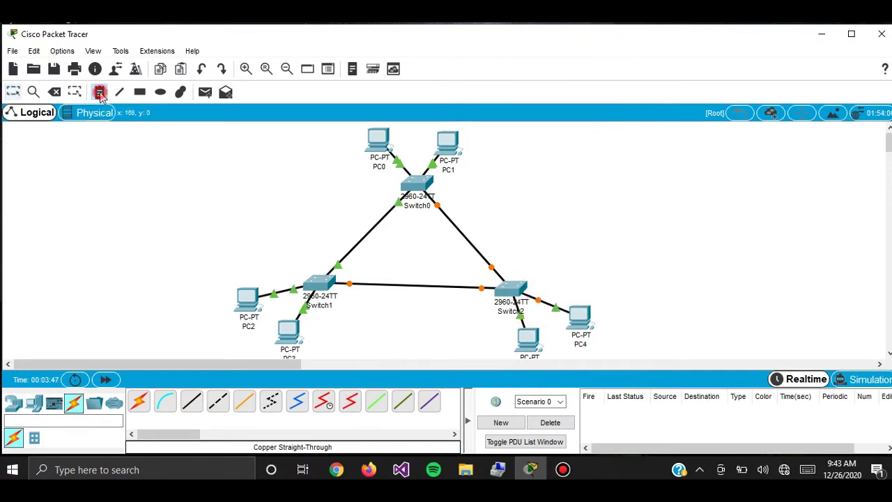
{"action": "left_click", "coordinate": [459, 181]}
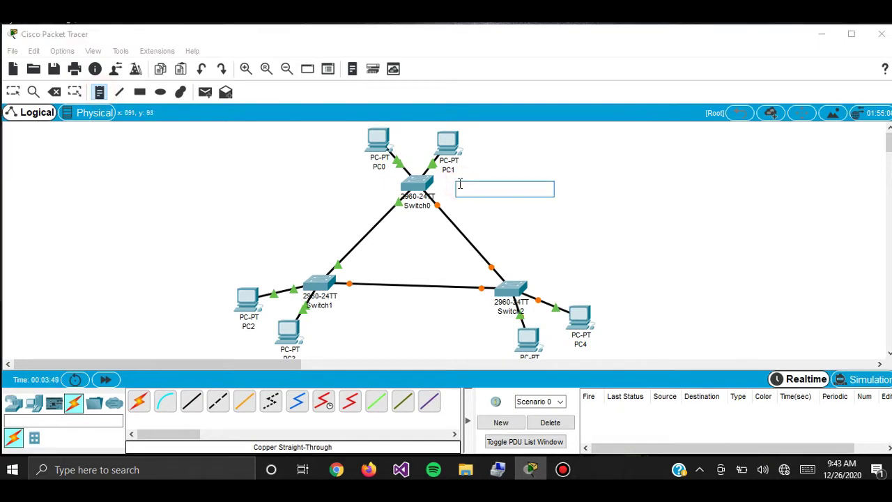
{"action": "type", "text": "192.168.1.1"}
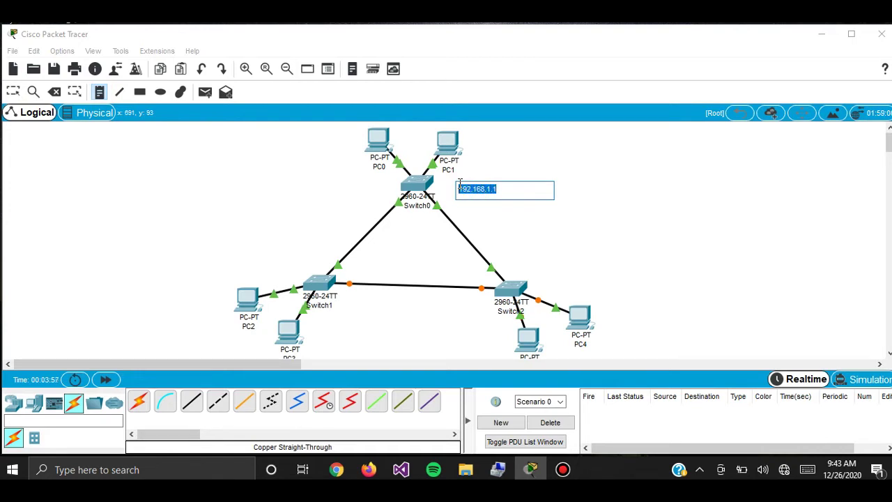
{"action": "left_click", "coordinate": [460, 183]}
{"action": "left_click", "coordinate": [501, 224]}
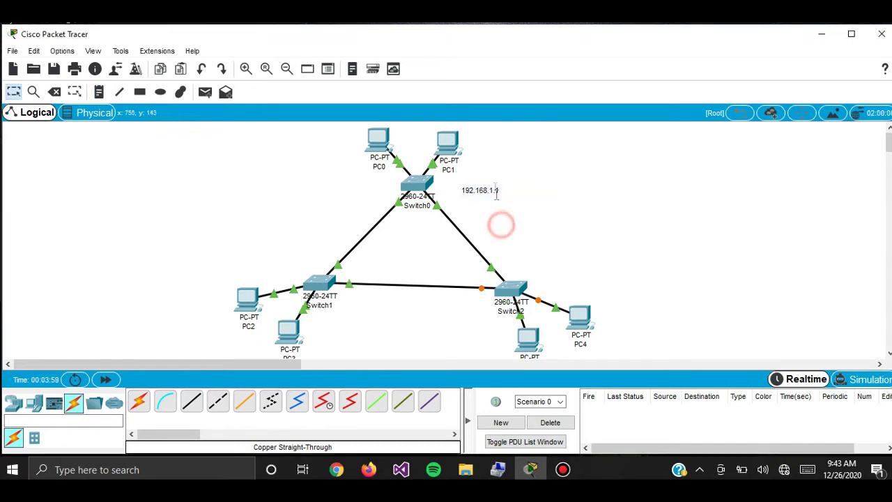
{"action": "left_click", "coordinate": [488, 189]}
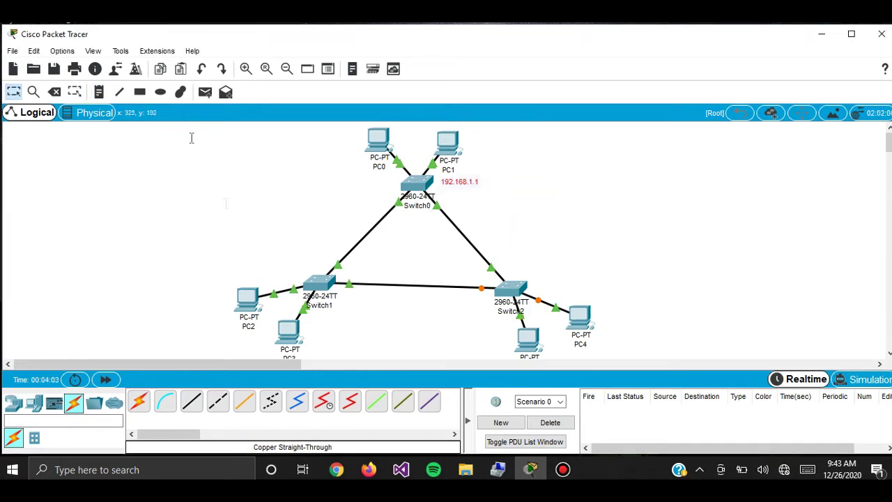
Place a workspace note reading 192.168.2.1 beside Switch1, above the link to PC2
{"action": "left_click", "coordinate": [99, 91]}
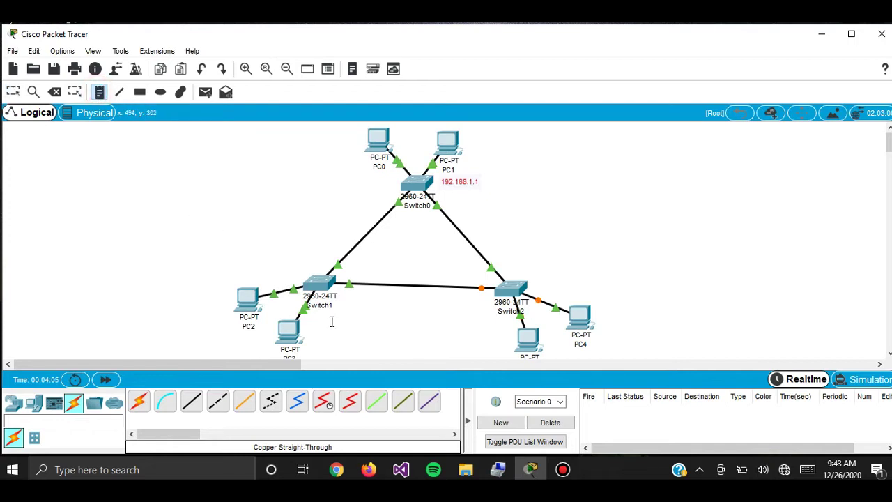
{"action": "left_click", "coordinate": [263, 272]}
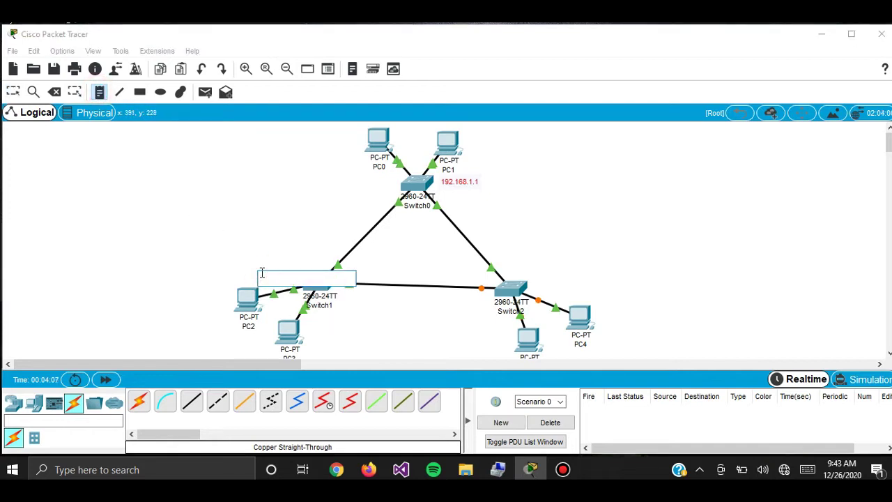
{"action": "type", "text": "192.16"}
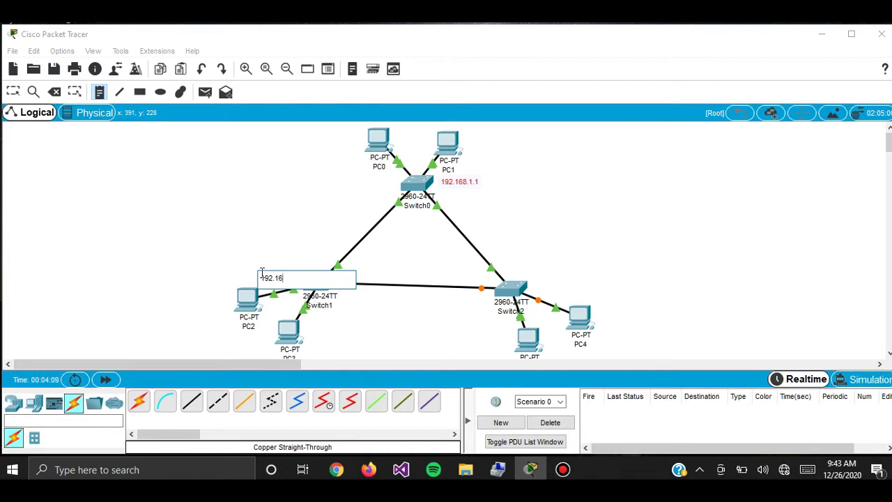
{"action": "type", "text": "8.2.1"}
{"action": "key", "text": "Escape"}
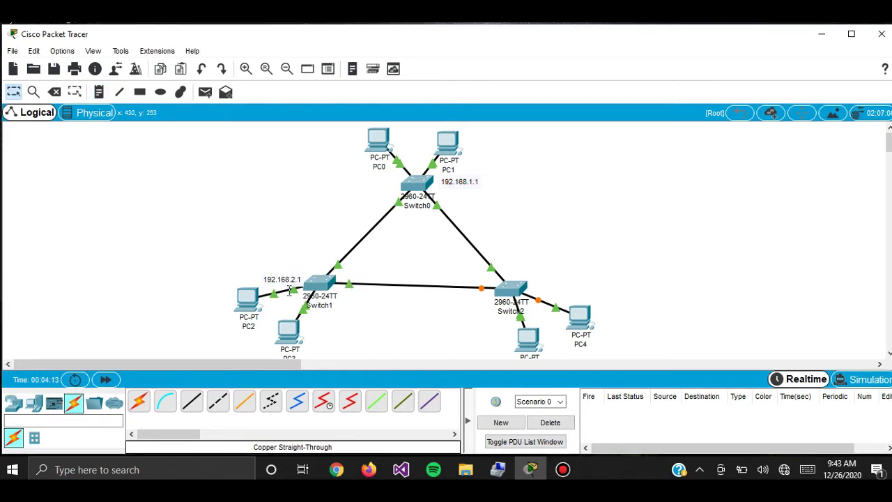
Add a workspace note reading 192.168.3.1 and move it close beside Switch2
{"action": "left_click", "coordinate": [100, 92]}
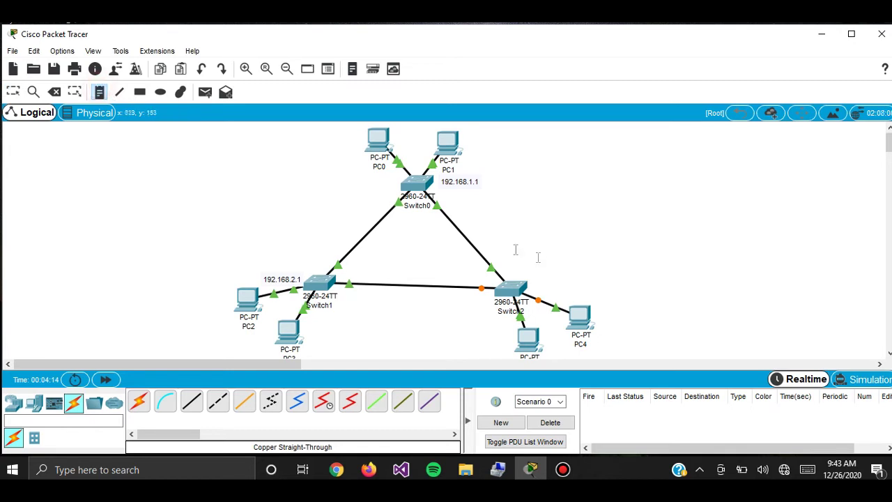
{"action": "left_click", "coordinate": [538, 278]}
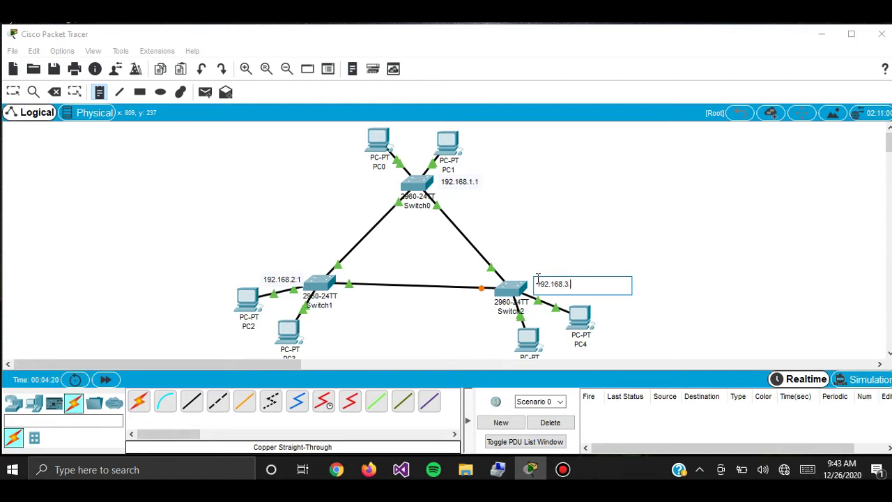
{"action": "left_click", "coordinate": [670, 274]}
{"action": "left_click_drag", "start_coordinate": [579, 286], "coordinate": [569, 279]}
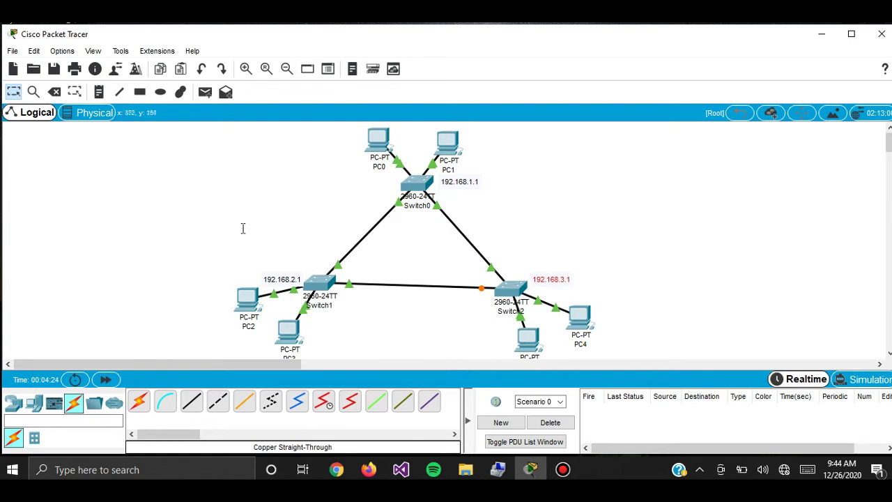
Rename Switch0 as Server and Switch1 as Client-1
{"action": "left_click", "coordinate": [409, 208]}
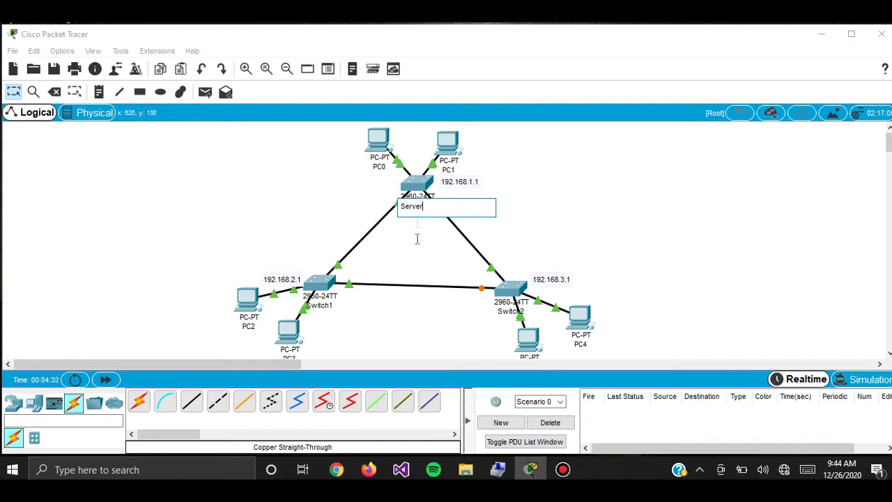
{"action": "left_click", "coordinate": [323, 306]}
{"action": "key", "text": "BackSpace"}
{"action": "type", "text": "Client-1"}
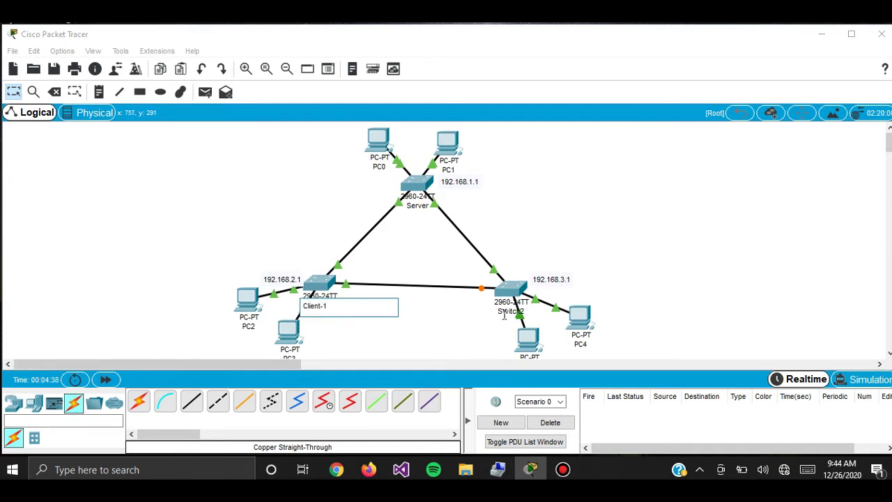
Rename Switch2 as Client-2
{"action": "left_click", "coordinate": [504, 315]}
{"action": "key", "text": "BackSpace"}
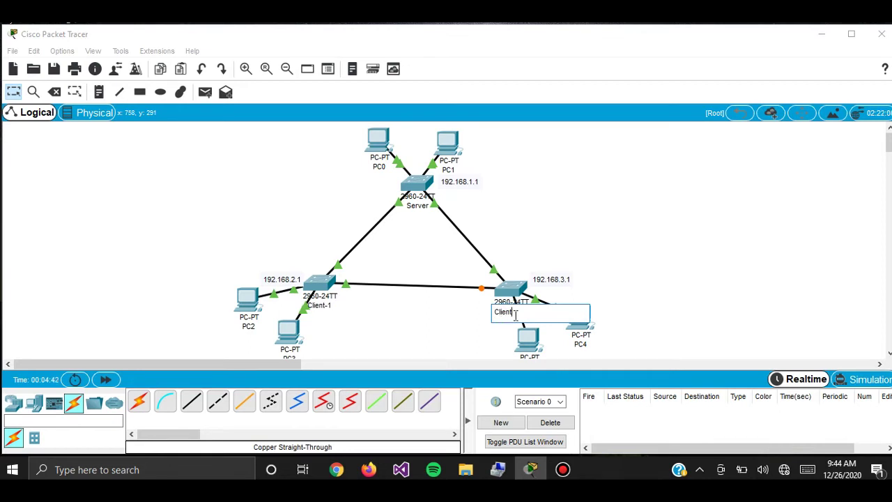
{"action": "left_click", "coordinate": [675, 276]}
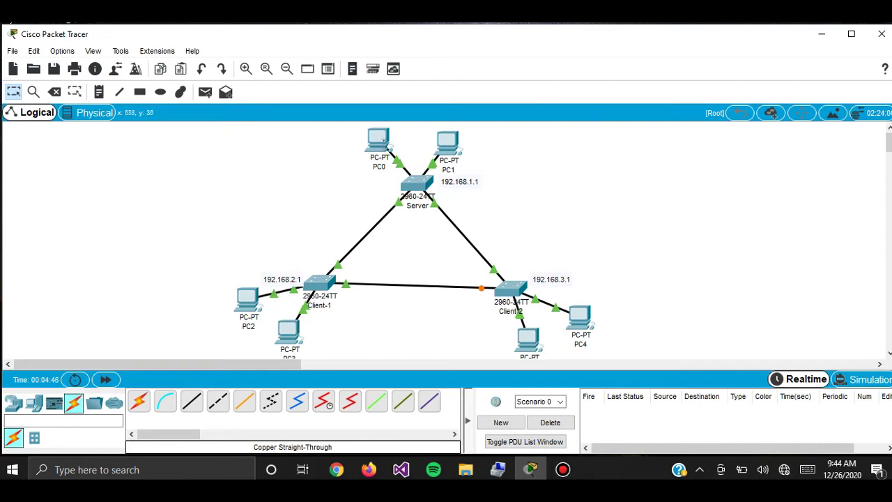
Configure PC0 with static IP address 192.168.1.2, subnet mask 255.255.255.0 and default gateway 192.168.1.1
{"action": "left_click", "coordinate": [379, 142]}
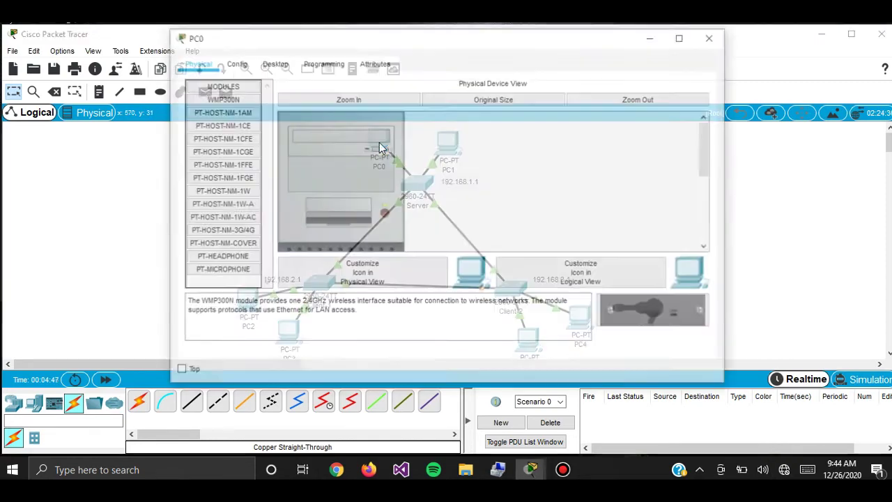
{"action": "left_click", "coordinate": [274, 63]}
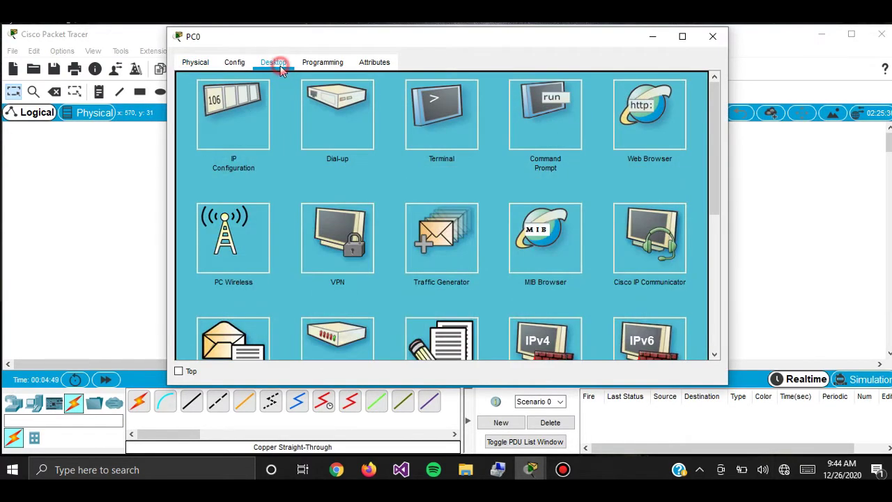
{"action": "left_click", "coordinate": [237, 112]}
{"action": "left_click", "coordinate": [399, 97]}
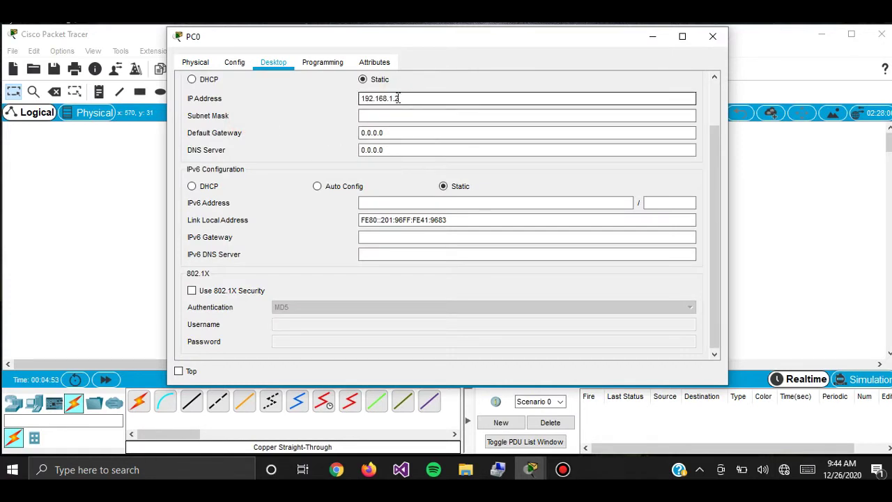
{"action": "double_click", "coordinate": [396, 131]}
{"action": "type", "text": "192.168.1.1"}
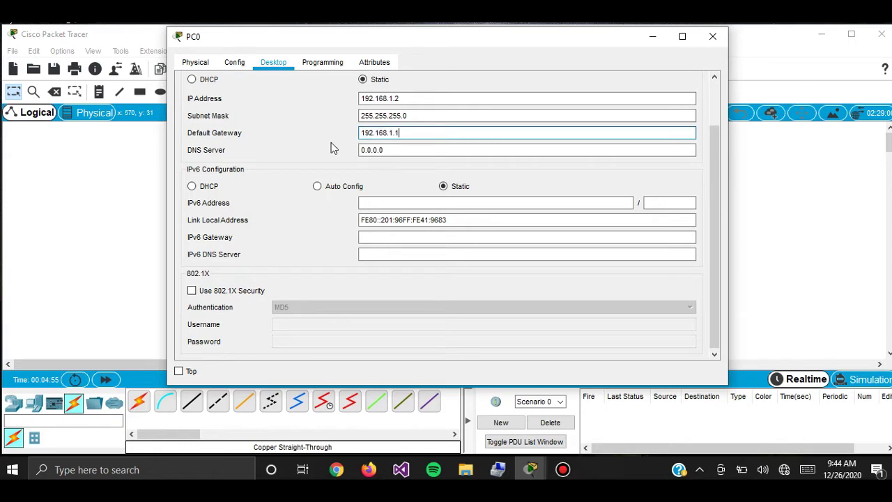
{"action": "left_click", "coordinate": [713, 37]}
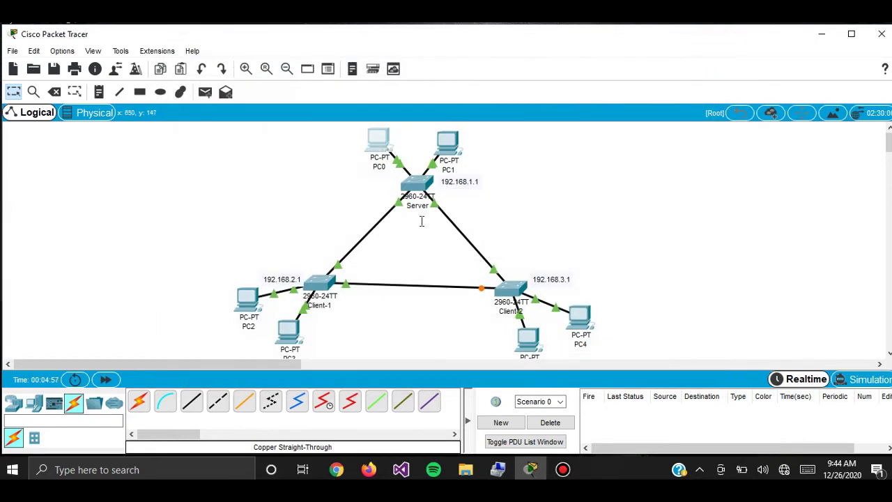
Configure PC1 with static IP address 192.168.1.3, subnet mask 255.255.255.0 and default gateway 192.168.1.1
{"action": "left_click", "coordinate": [448, 150]}
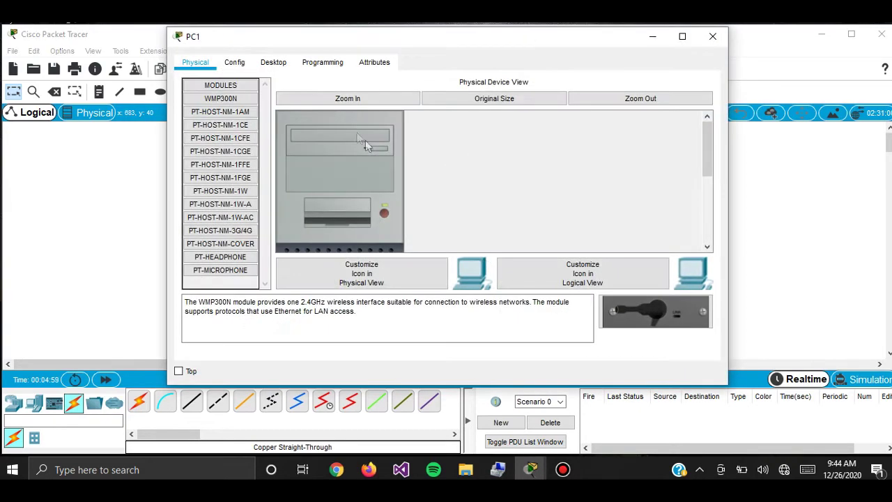
{"action": "left_click", "coordinate": [275, 63]}
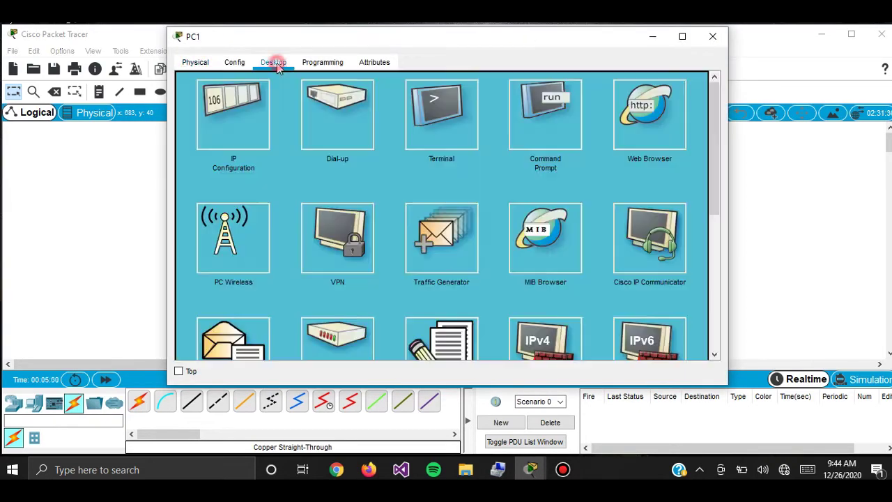
{"action": "left_click", "coordinate": [255, 116]}
{"action": "left_click", "coordinate": [384, 99]}
{"action": "type", "text": "192.168.1.3"}
{"action": "key", "text": "Tab"}
{"action": "double_click", "coordinate": [392, 131]}
{"action": "left_click_drag", "start_coordinate": [392, 131], "coordinate": [342, 137]}
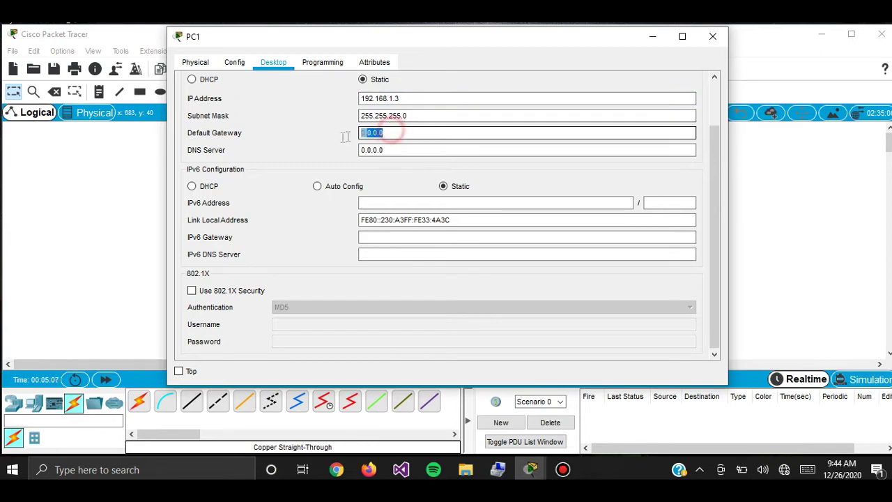
{"action": "type", "text": "192.168.1.1"}
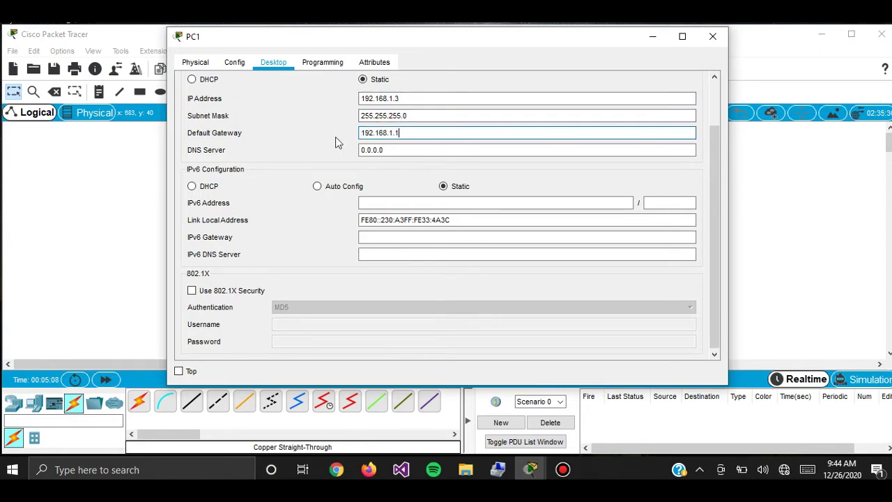
Set PC2's static IP address to 192.168.2.2
{"action": "left_click", "coordinate": [713, 36]}
{"action": "left_click", "coordinate": [251, 298]}
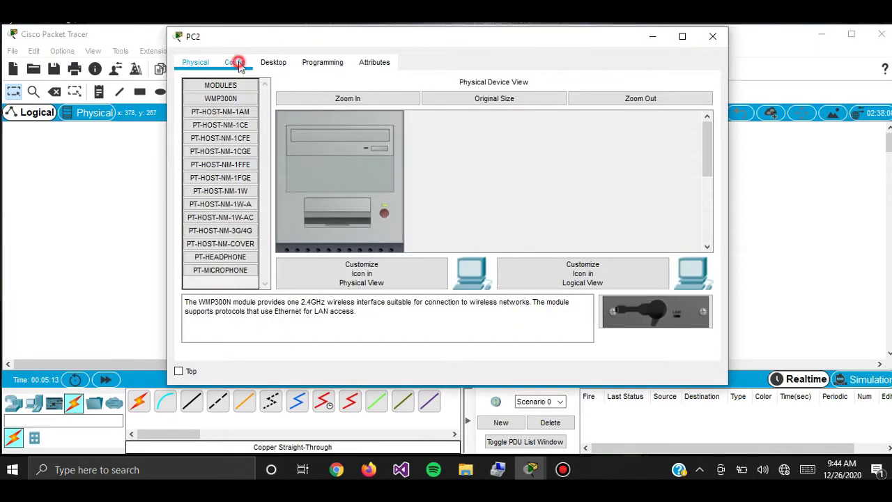
{"action": "left_click", "coordinate": [237, 63]}
{"action": "left_click", "coordinate": [271, 61]}
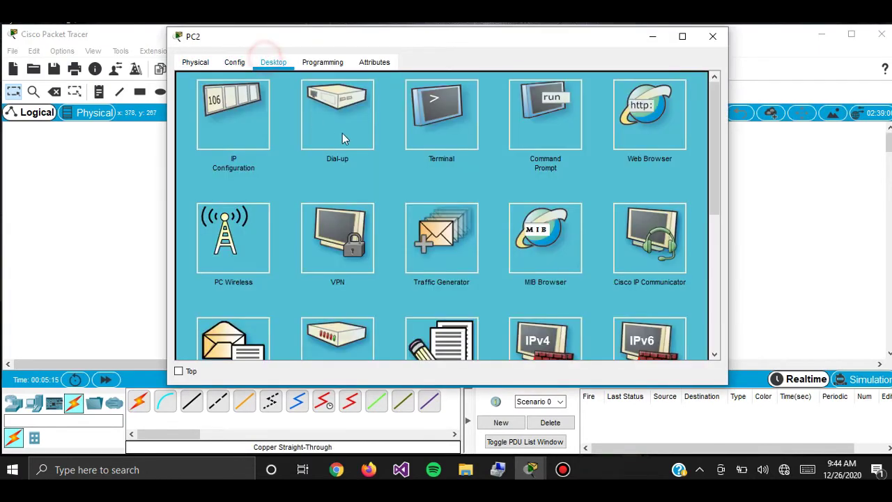
{"action": "left_click", "coordinate": [258, 124]}
{"action": "left_click", "coordinate": [398, 97]}
{"action": "type", "text": "192.168.1.1"}
{"action": "key", "text": "BackSpace"}
{"action": "type", "text": "2."}
{"action": "key", "text": "End"}
{"action": "key", "text": "shift+Left"}
{"action": "key", "text": "shift+Left"}
{"action": "key", "text": "shift+Left"}
{"action": "key", "text": "shift+Left"}
{"action": "key", "text": "shift+Left"}
{"action": "key", "text": "shift+Left"}
{"action": "key", "text": "shift+Left"}
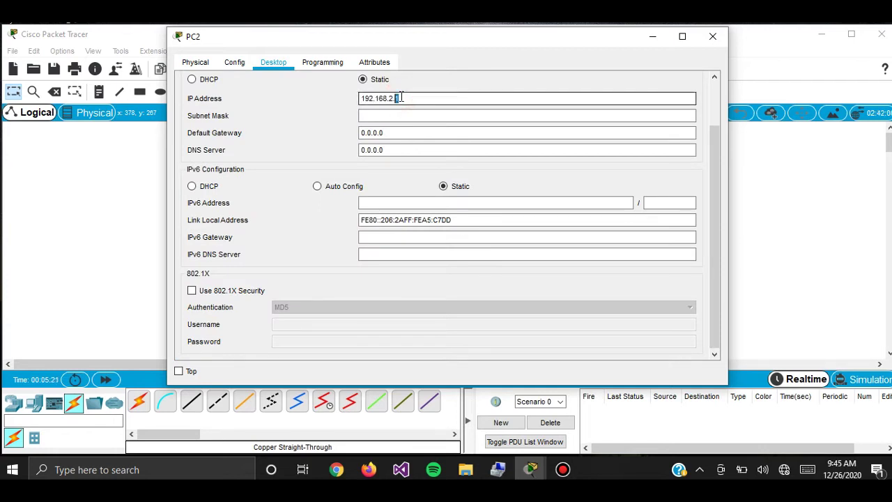
{"action": "key", "text": "shift+Left"}
{"action": "key", "text": "shift+Left"}
{"action": "key", "text": "shift+Left"}
{"action": "key", "text": "shift+Left"}
{"action": "key", "text": "Right"}
{"action": "key", "text": "Right"}
{"action": "key", "text": "Right"}
{"action": "key", "text": "Right"}
{"action": "key", "text": "Right"}
{"action": "key", "text": "BackSpace"}
{"action": "type", "text": "2"}
Complete PC2's IP configuration with subnet mask 255.255.255.0 and default gateway 192.168.2.1
{"action": "left_click_drag", "start_coordinate": [395, 131], "coordinate": [338, 135]}
{"action": "type", "text": "192.168.2.1"}
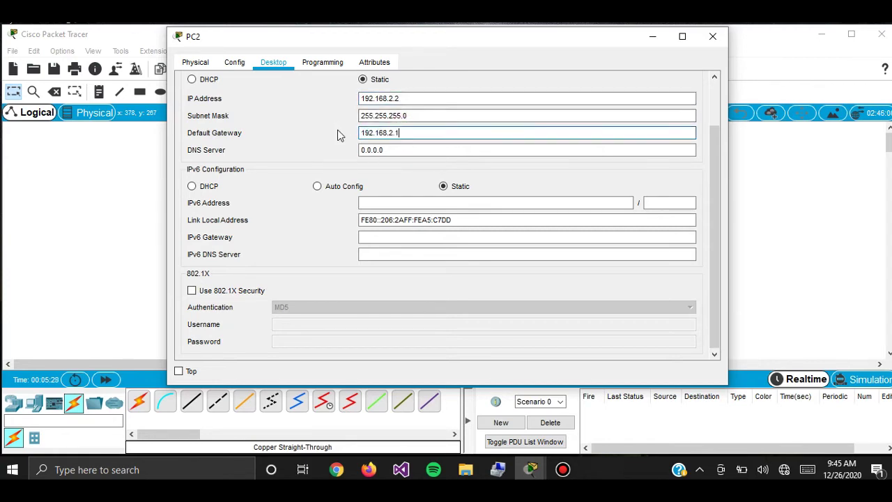
{"action": "left_click", "coordinate": [712, 36]}
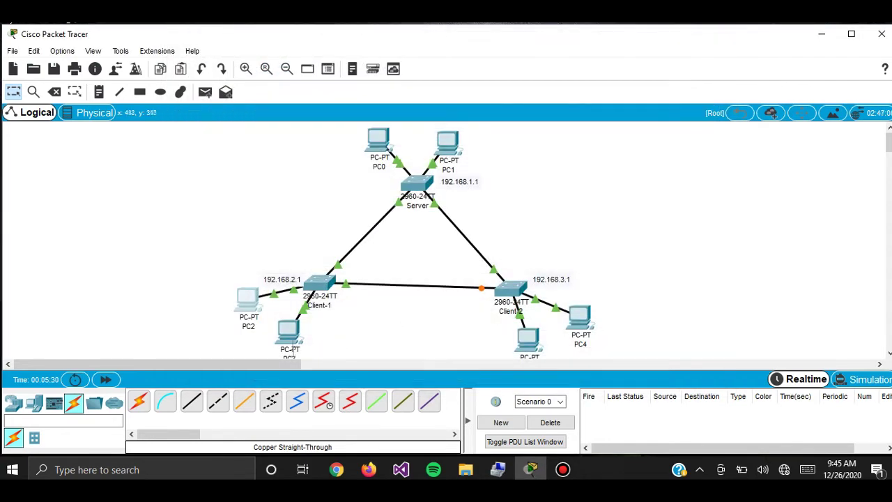
Configure PC3 with static IP address 192.168.2.3, subnet mask 255.255.255.0 and default gateway 192.168.2.1
{"action": "left_click", "coordinate": [289, 331]}
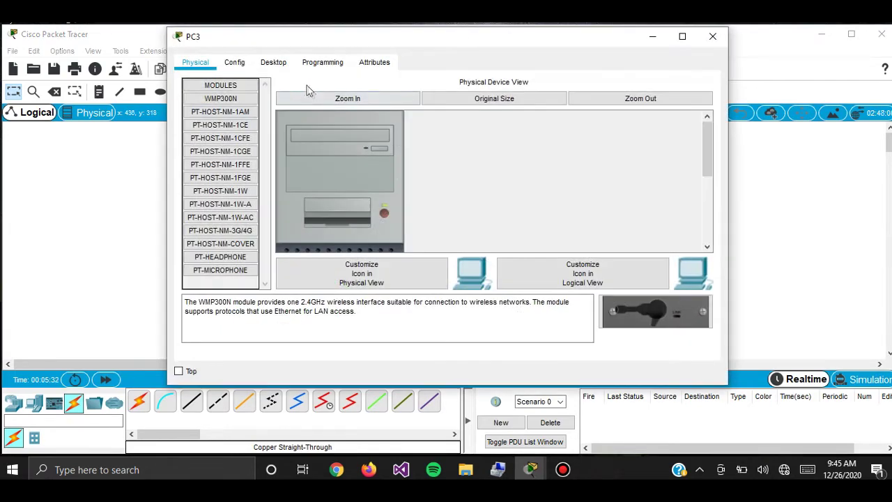
{"action": "left_click", "coordinate": [282, 62]}
{"action": "left_click", "coordinate": [252, 130]}
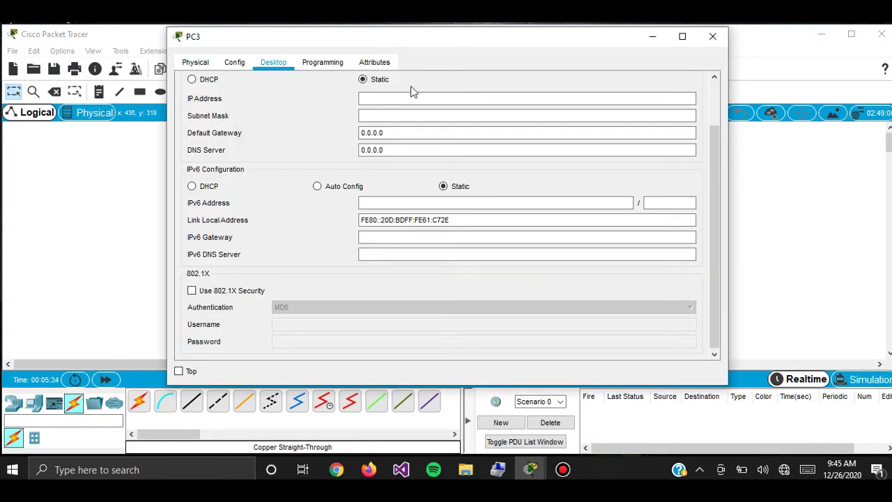
{"action": "left_click", "coordinate": [414, 98]}
{"action": "type", "text": "192.168.2.1"}
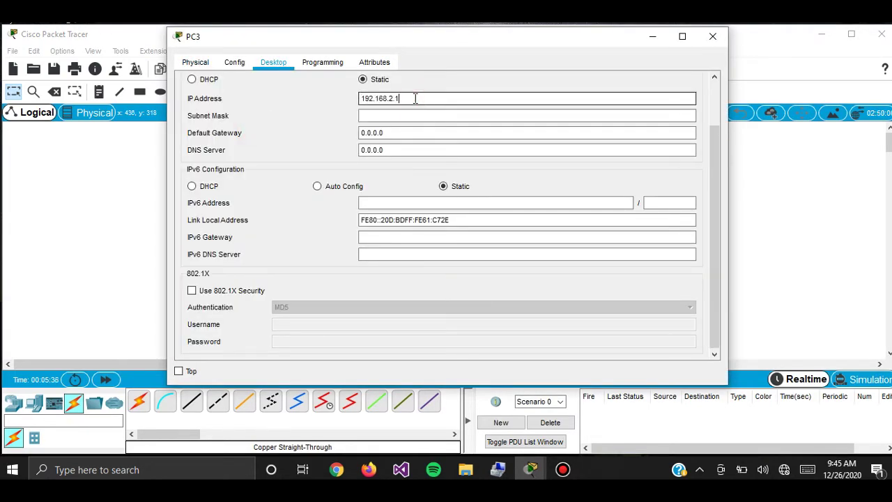
{"action": "type", "text": "3"}
{"action": "left_click", "coordinate": [416, 115]}
{"action": "left_click_drag", "start_coordinate": [416, 133], "coordinate": [265, 141]}
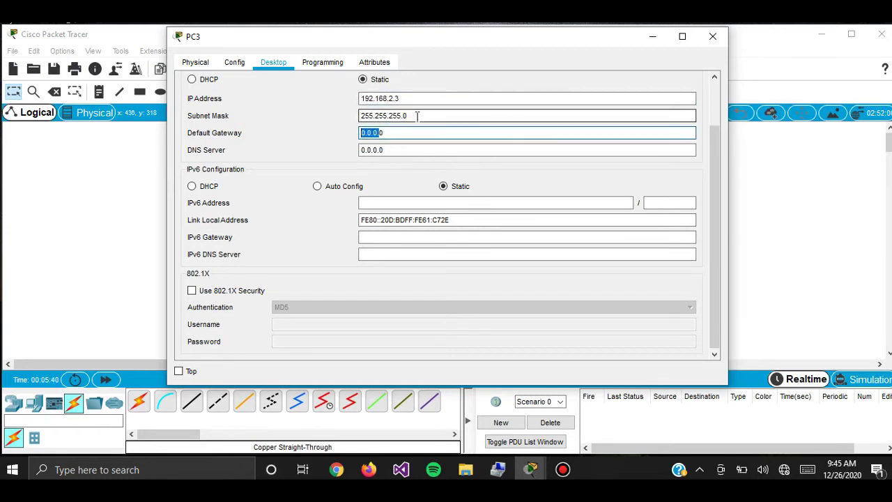
{"action": "key", "text": "BackSpace"}
{"action": "key", "text": "BackSpace"}
{"action": "type", "text": "192.168.2.1"}
{"action": "left_click", "coordinate": [711, 36]}
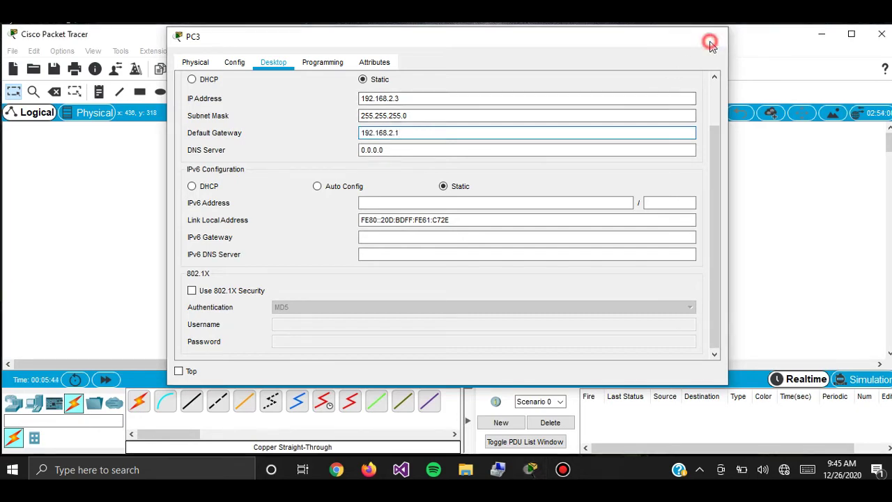
Set PC5's static IP address to 192.168.3.2
{"action": "left_click", "coordinate": [532, 340]}
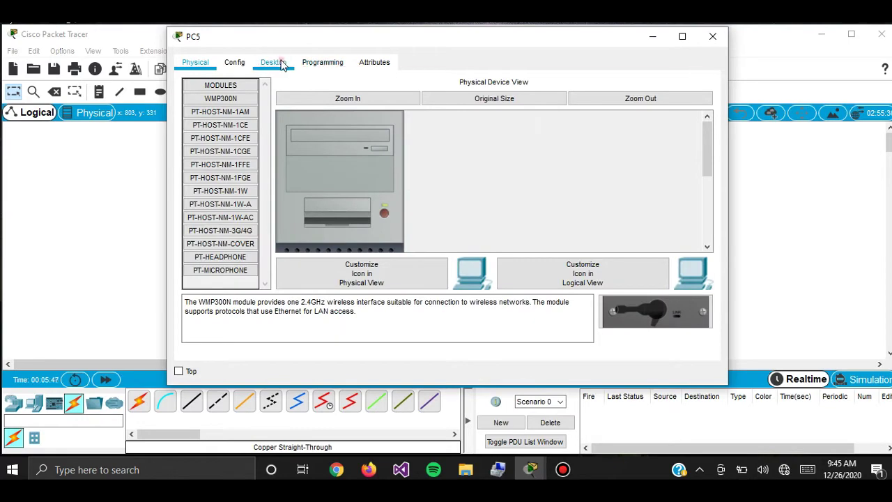
{"action": "left_click", "coordinate": [282, 65]}
{"action": "left_click", "coordinate": [237, 115]}
{"action": "left_click", "coordinate": [394, 100]}
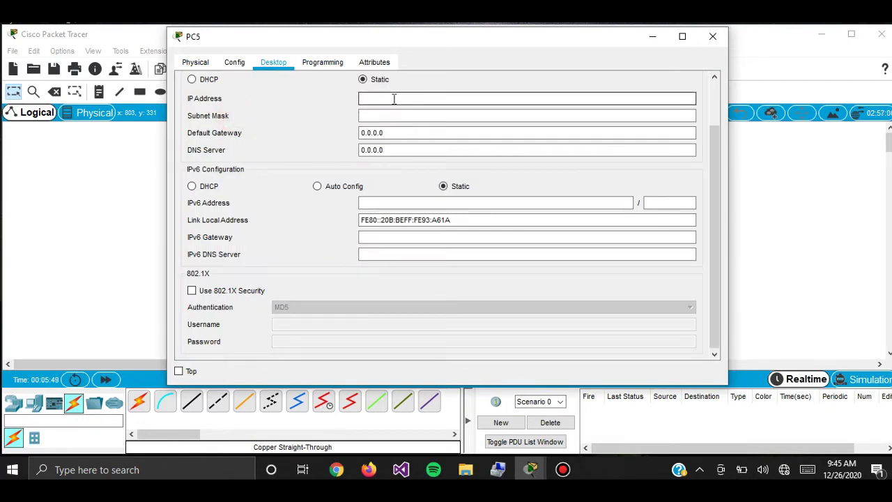
{"action": "left_click", "coordinate": [393, 99]}
{"action": "type", "text": "192.168.2.1"}
{"action": "key", "text": "BackSpace"}
{"action": "key", "text": "BackSpace"}
{"action": "key", "text": "BackSpace"}
{"action": "type", "text": "3.1"}
{"action": "key", "text": "shift+Left"}
{"action": "key", "text": "shift+Left"}
{"action": "key", "text": "shift+Left"}
{"action": "key", "text": "shift+Left"}
{"action": "key", "text": "shift+Left"}
{"action": "key", "text": "shift+Left"}
{"action": "key", "text": "shift+Left"}
{"action": "key", "text": "shift+Left"}
{"action": "key", "text": "shift+Left"}
{"action": "key", "text": "shift+Left"}
{"action": "key", "text": "shift+Left"}
{"action": "left_click", "coordinate": [408, 99]}
{"action": "key", "text": "BackSpace"}
{"action": "type", "text": "2"}
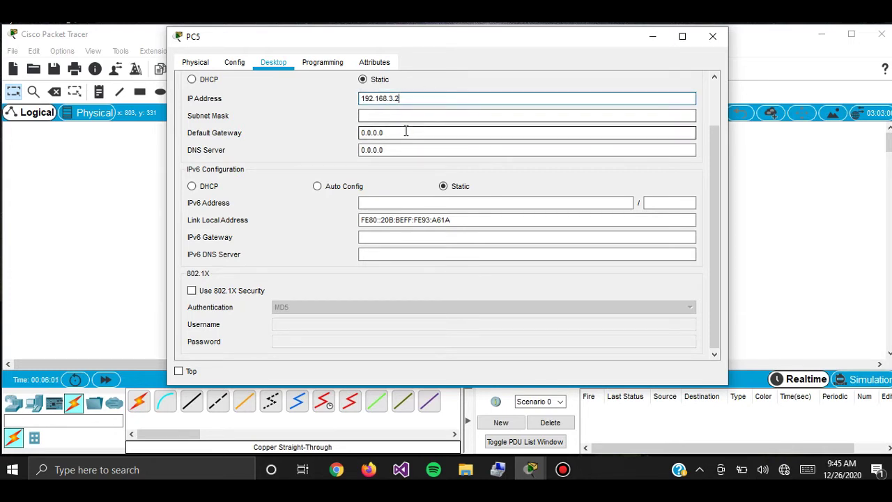
Complete PC5's IP configuration with subnet mask 255.255.255.0 and default gateway 192.168.3.1
{"action": "key", "text": "Tab"}
{"action": "key", "text": "Tab"}
{"action": "type", "text": "192.168.3.1"}
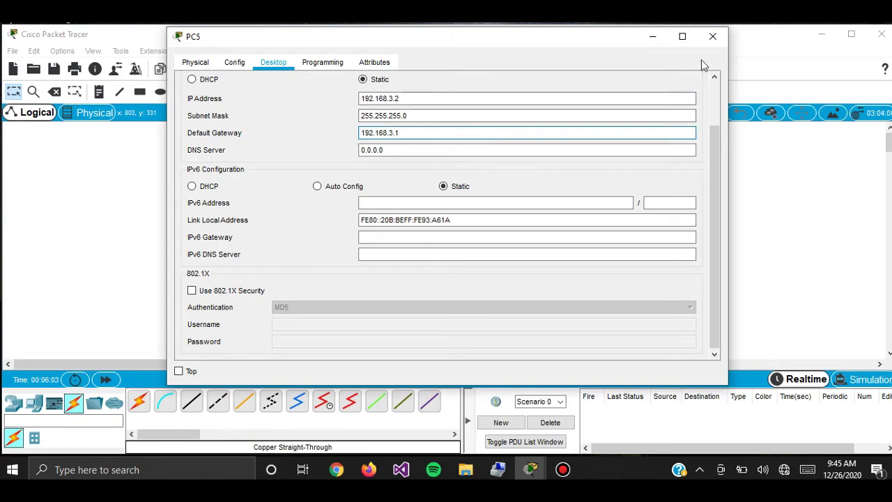
{"action": "left_click", "coordinate": [711, 36]}
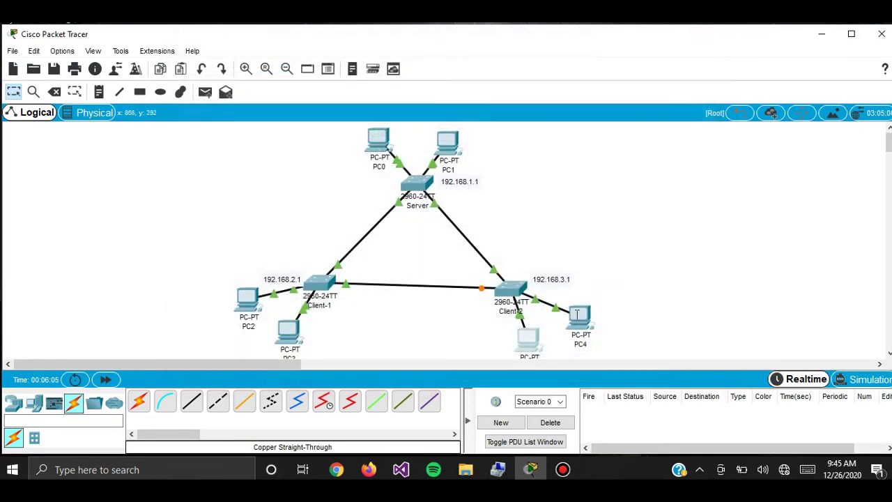
Configure PC4 with static IP address 192.168.3.3, subnet mask 255.255.255.0 and default gateway 192.168.3.1
{"action": "left_click", "coordinate": [578, 314]}
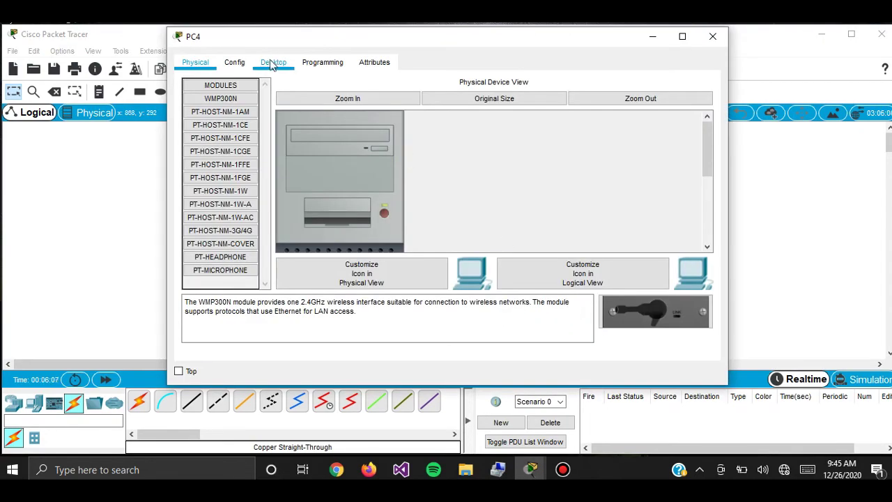
{"action": "left_click", "coordinate": [273, 63]}
{"action": "left_click", "coordinate": [244, 120]}
{"action": "left_click", "coordinate": [394, 100]}
{"action": "type", "text": "192.168.3.1"}
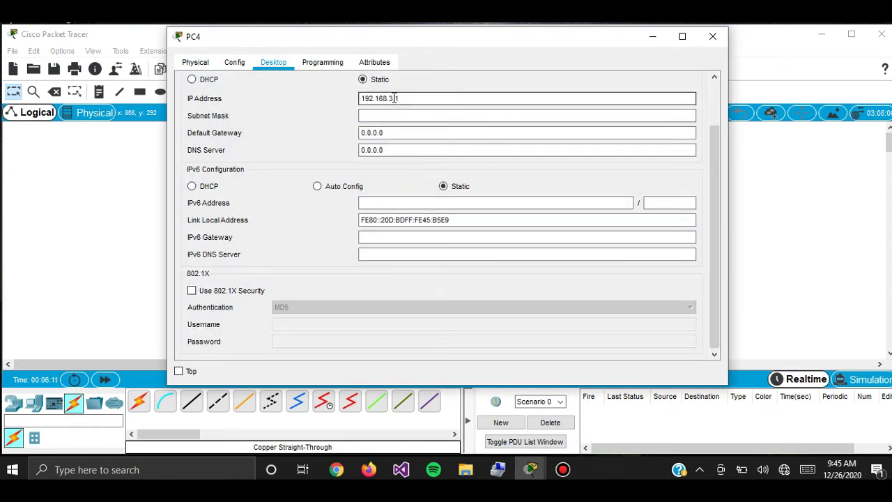
{"action": "left_click_drag", "start_coordinate": [397, 132], "coordinate": [332, 131]}
{"action": "type", "text": "192.168.3.1"}
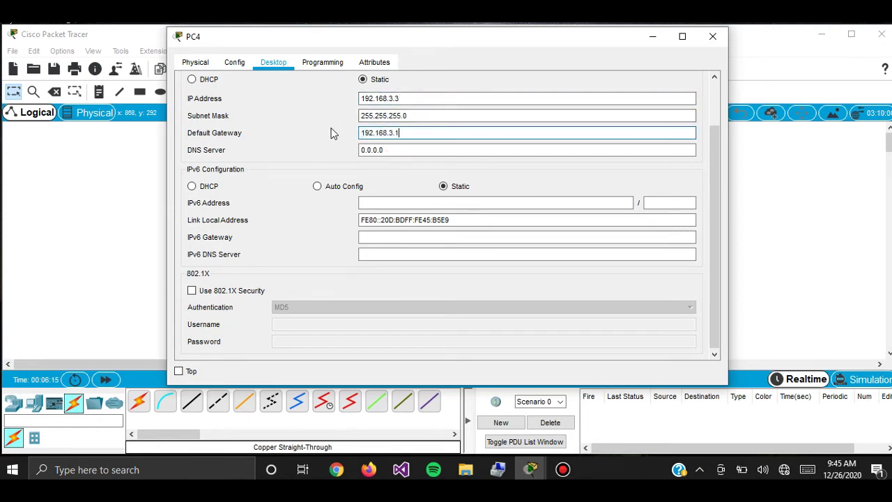
{"action": "left_click", "coordinate": [718, 39]}
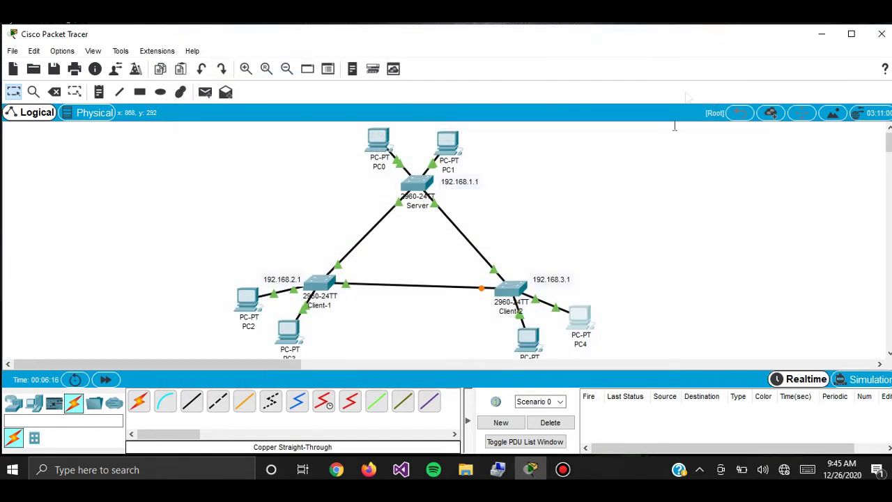
Enter global configuration mode on the Server switch's command line and set its VTP mode to server
{"action": "left_click", "coordinate": [636, 266]}
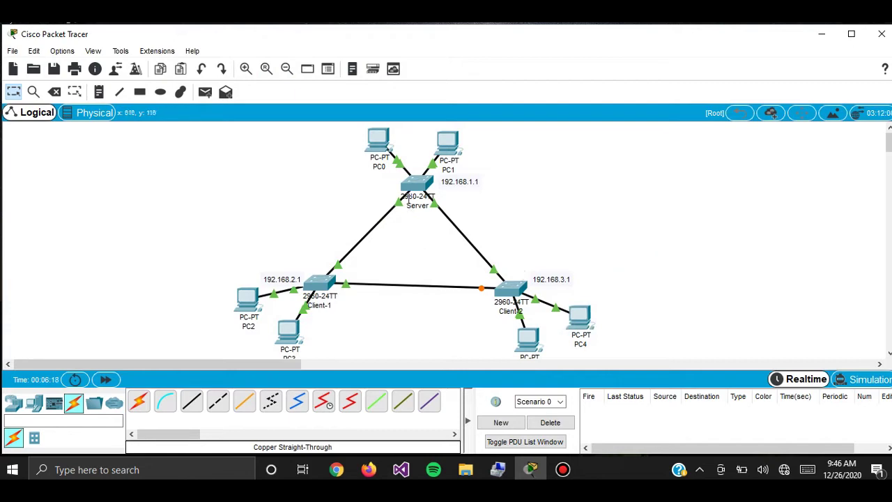
{"action": "left_click", "coordinate": [416, 182]}
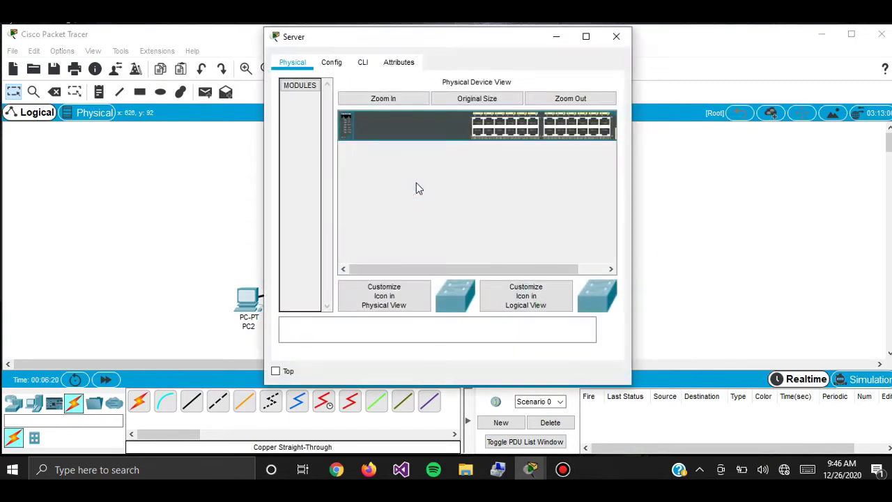
{"action": "left_click", "coordinate": [362, 62]}
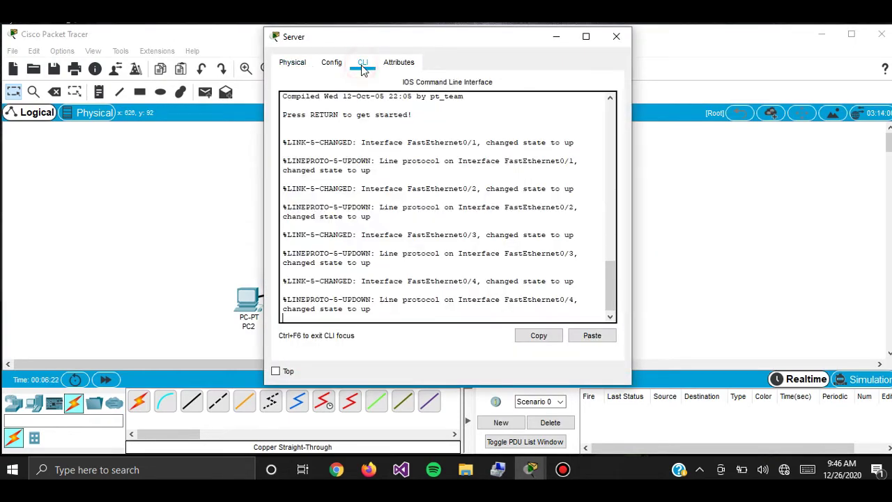
{"action": "type", "text": "en"}
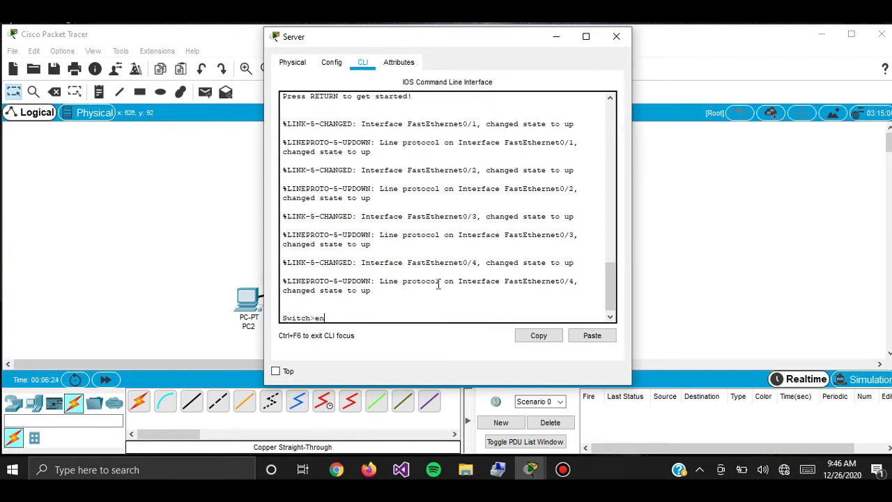
{"action": "key", "text": "Return"}
{"action": "type", "text": "config t"}
{"action": "key", "text": "Return"}
{"action": "type", "text": "vtp mode server"}
{"action": "key", "text": "Return"}
Set the Server switch's VTP domain to cypher and assign the VTP password
{"action": "type", "text": "vtp domai"}
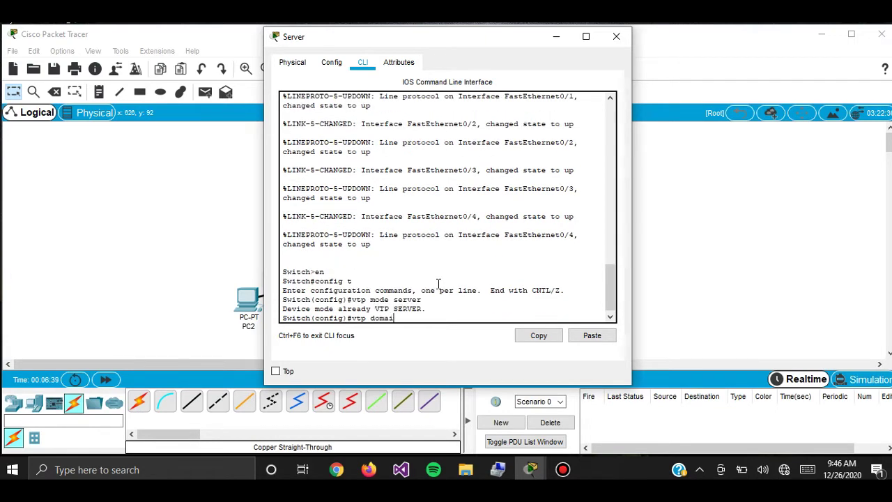
{"action": "type", "text": "n cypher"}
{"action": "key", "text": "Return"}
{"action": "type", "text": "vtp passwor"}
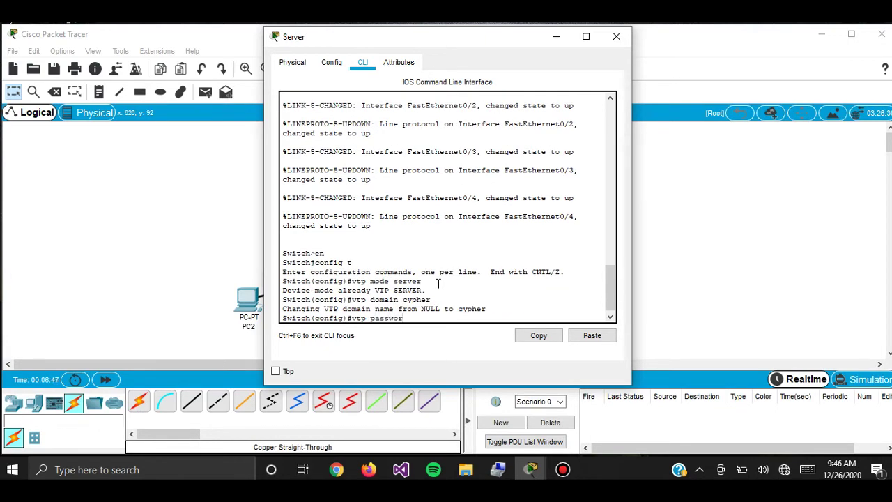
{"action": "type", "text": "d maadi"}
{"action": "key", "text": "Return"}
Display the Server switch's VTP status and check its operating mode and domain name
{"action": "type", "text": "do show vtp status"}
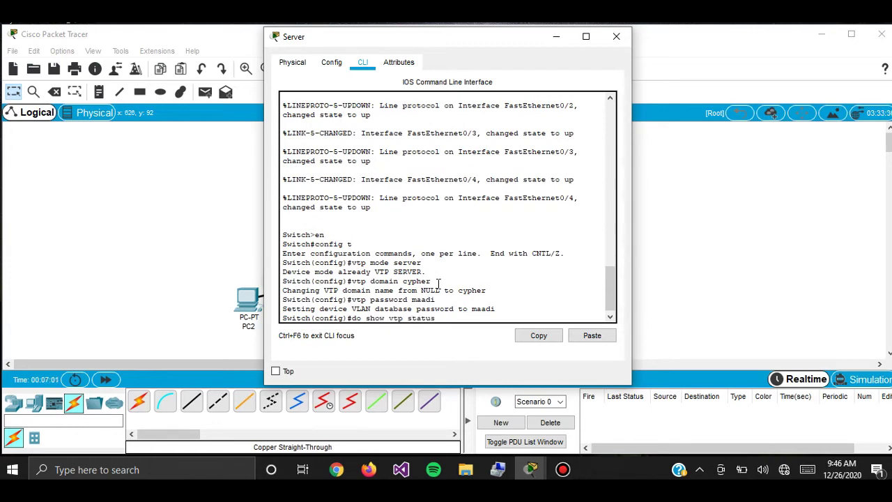
{"action": "key", "text": "Return"}
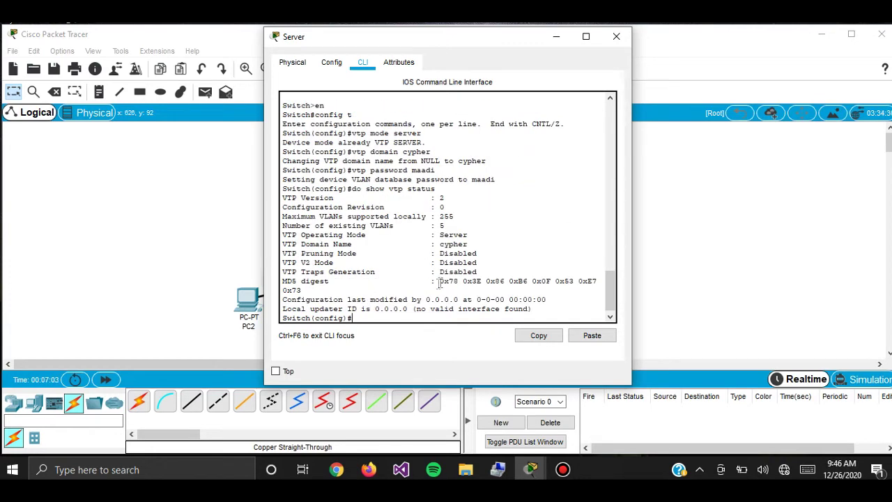
{"action": "left_click_drag", "start_coordinate": [470, 244], "coordinate": [282, 237]}
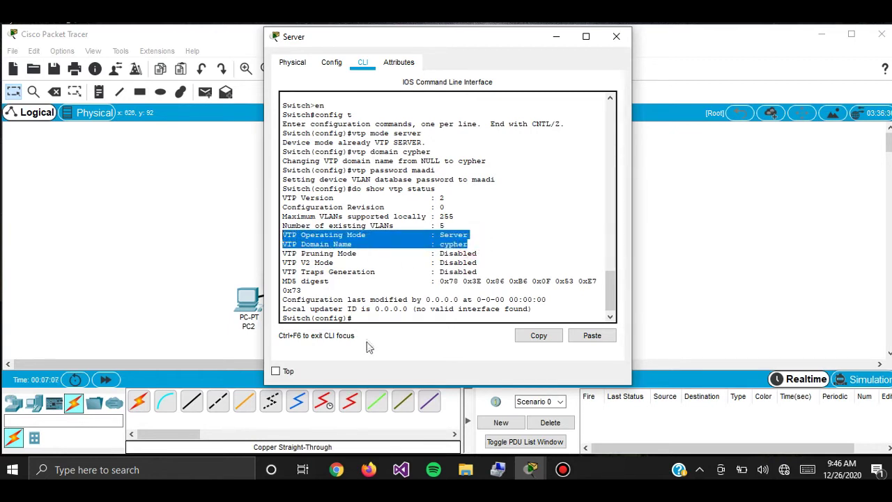
{"action": "left_click", "coordinate": [365, 317]}
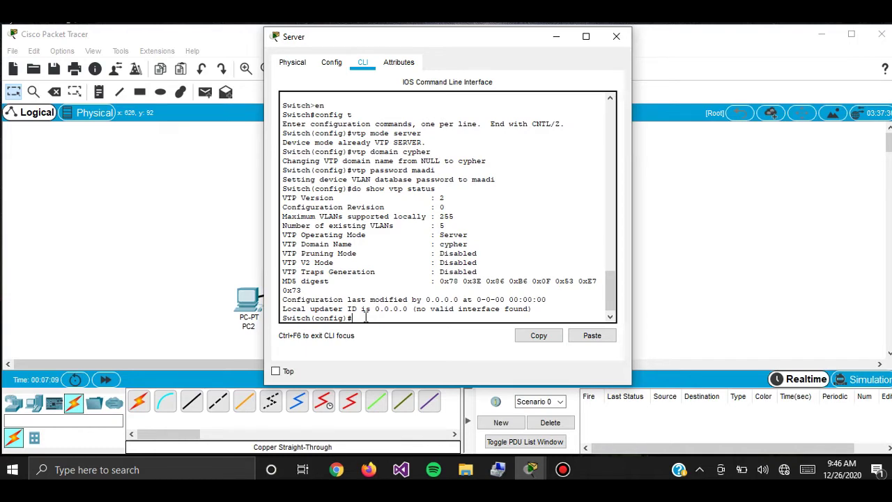
{"action": "key", "text": "Return"}
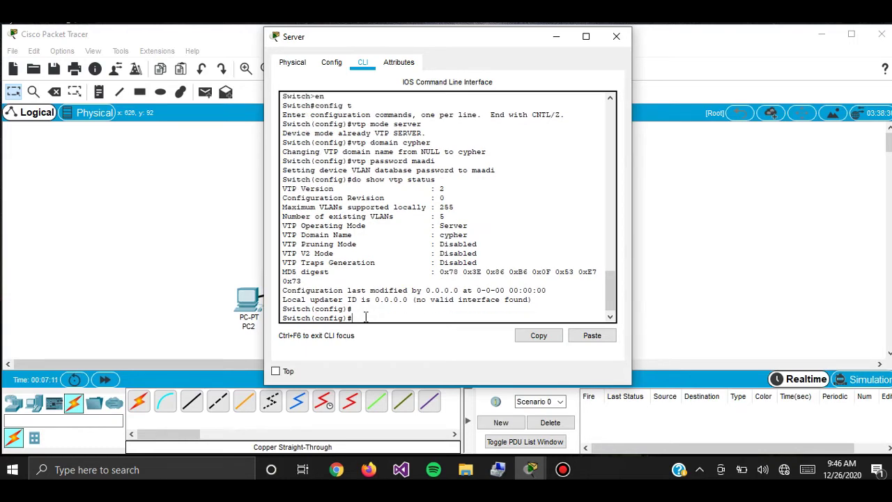
Create VLAN 10 named Sales on the Server switch and return to global configuration mode
{"action": "type", "text": "vlan 10"}
{"action": "key", "text": "Return"}
{"action": "type", "text": "name Sale"}
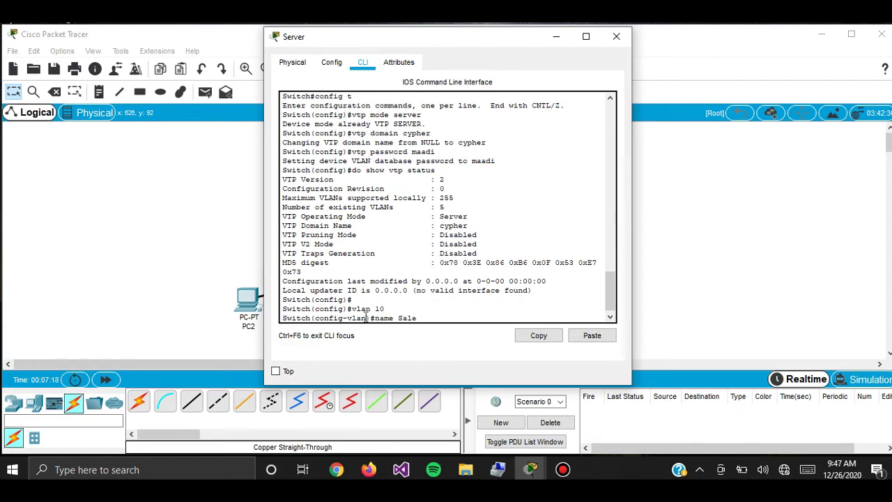
{"action": "type", "text": "s"}
{"action": "key", "text": "Return"}
{"action": "type", "text": "exit"}
{"action": "key", "text": "Return"}
Create VLAN 20 named Production on the Server switch and return to global configuration mode
{"action": "type", "text": "vl"}
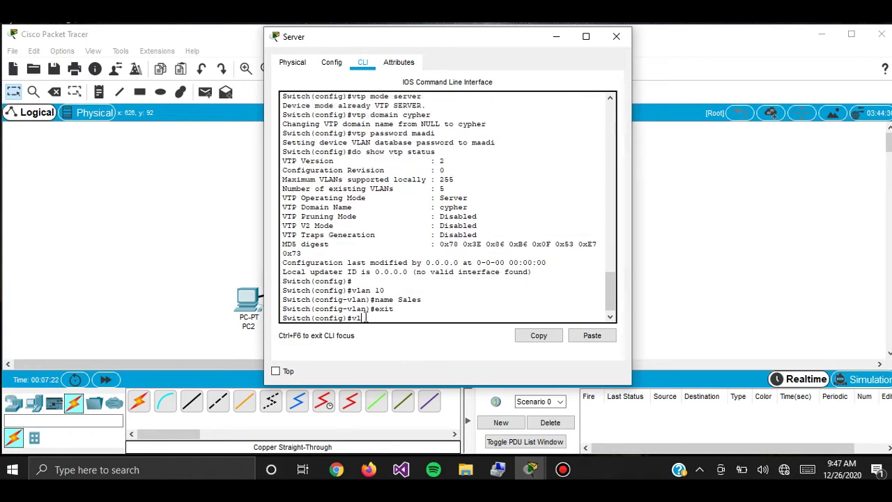
{"action": "type", "text": "an 20"}
{"action": "key", "text": "Return"}
{"action": "type", "text": "name Pr"}
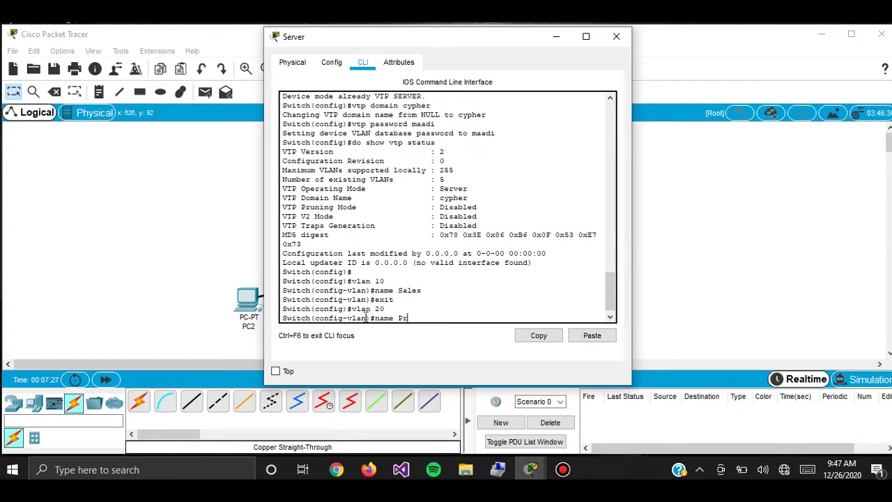
{"action": "type", "text": "oduction"}
{"action": "key", "text": "Return"}
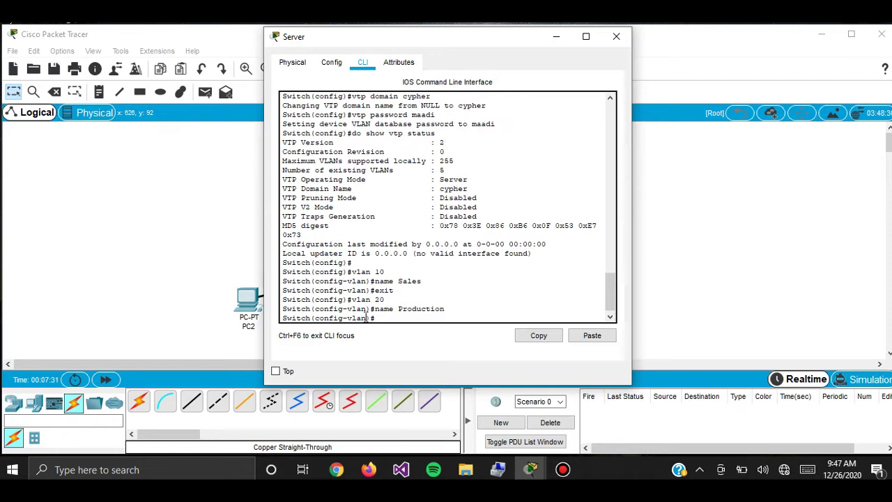
{"action": "type", "text": "exit"}
{"action": "key", "text": "Return"}
Create VLAN 30 named Marketing on the Server switch and return to global configuration mode
{"action": "type", "text": "vlan 30"}
{"action": "key", "text": "Return"}
{"action": "type", "text": "name"}
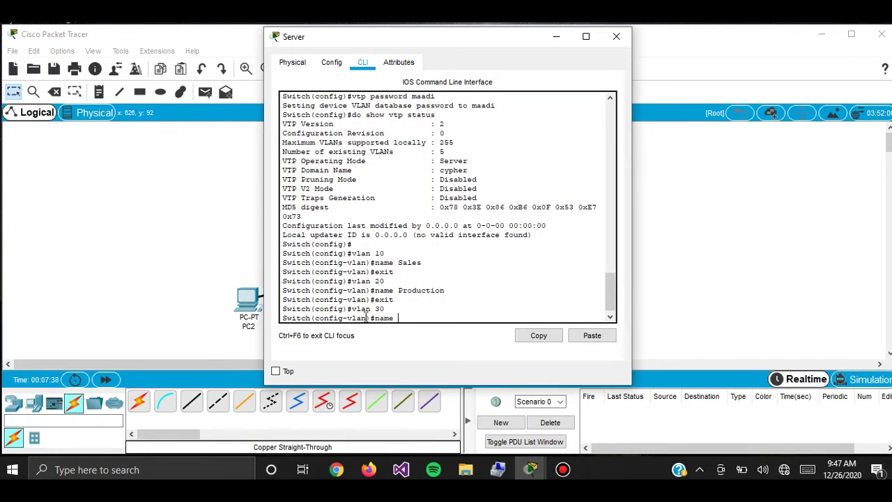
{"action": "type", "text": " Marketing"}
{"action": "key", "text": "Return"}
{"action": "type", "text": "exi"}
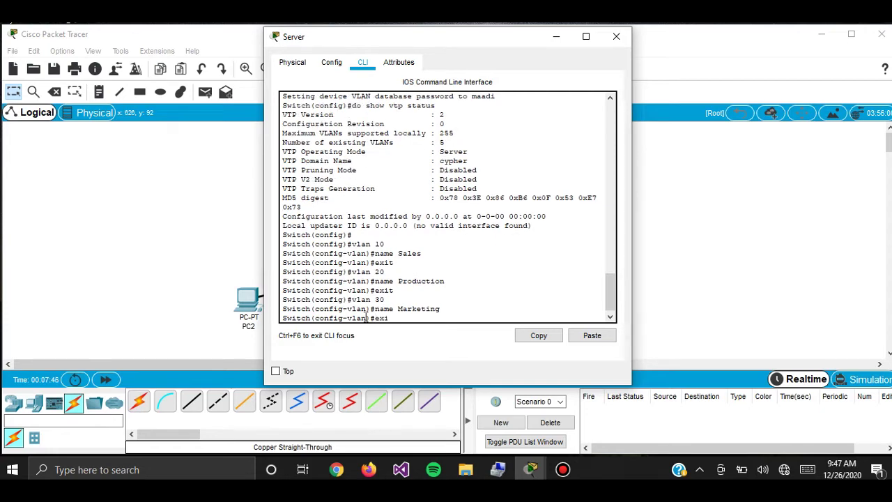
{"action": "type", "text": "t"}
{"action": "key", "text": "Return"}
Display the Server switch's full VLAN table and check the entries for VLANs 10, 20 and 30
{"action": "type", "text": "do"}
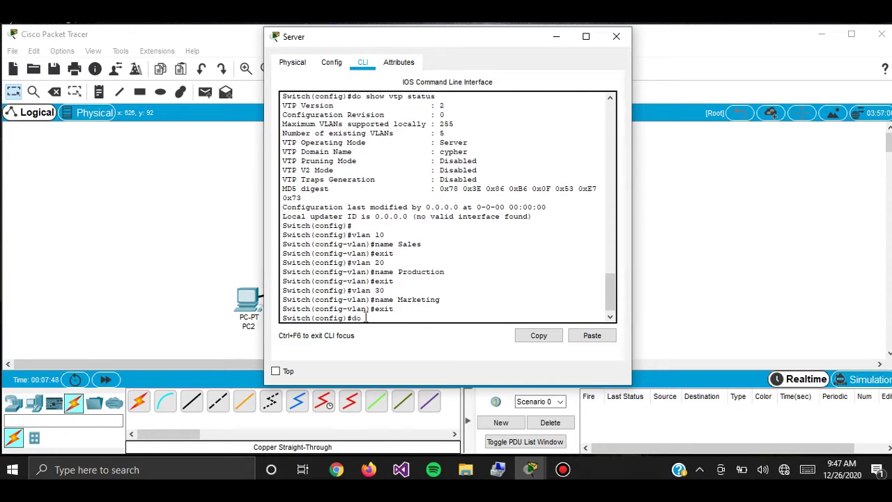
{"action": "type", "text": " show vlan"}
{"action": "key", "text": "Return"}
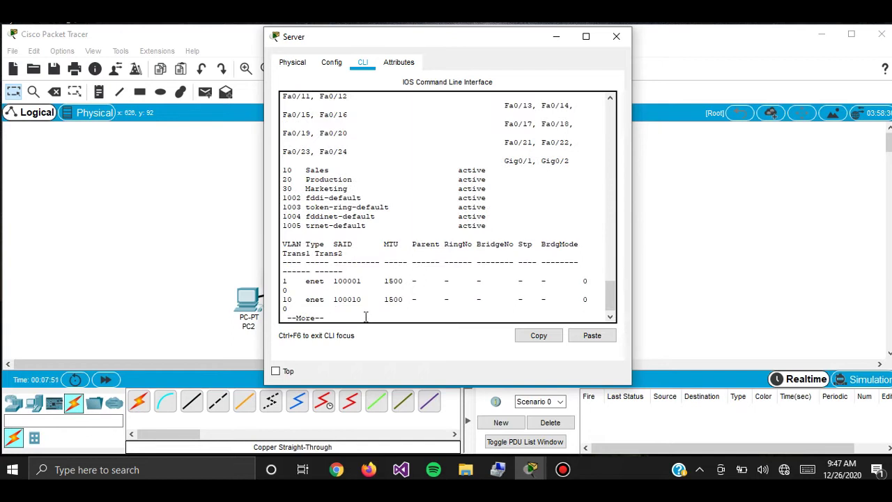
{"action": "left_click_drag", "start_coordinate": [286, 170], "coordinate": [507, 189]}
{"action": "left_click", "coordinate": [337, 317]}
{"action": "key", "text": "Return"}
{"action": "key", "text": "Return"}
{"action": "key", "text": "Return"}
{"action": "key", "text": "Return"}
{"action": "key", "text": "Return"}
{"action": "key", "text": "Return"}
{"action": "key", "text": "Return"}
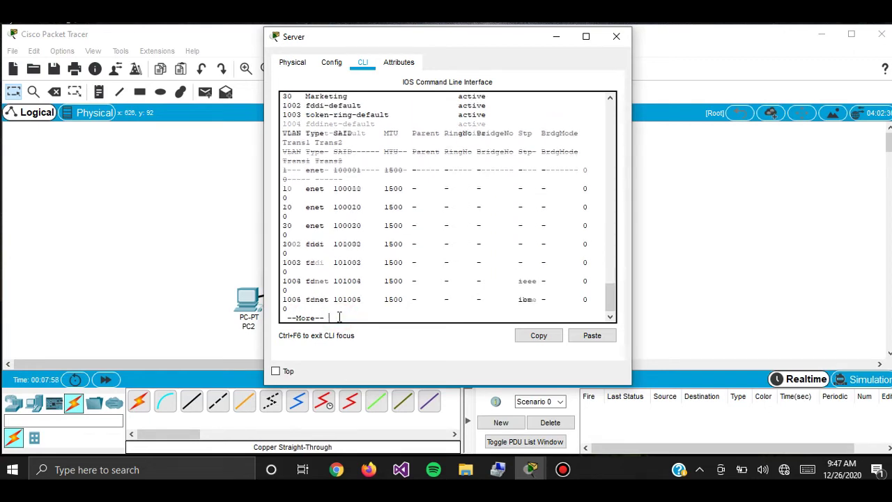
{"action": "key", "text": "Return"}
{"action": "key", "text": "Return"}
{"action": "key", "text": "Return"}
{"action": "key", "text": "Return"}
{"action": "key", "text": "Return"}
{"action": "key", "text": "Return"}
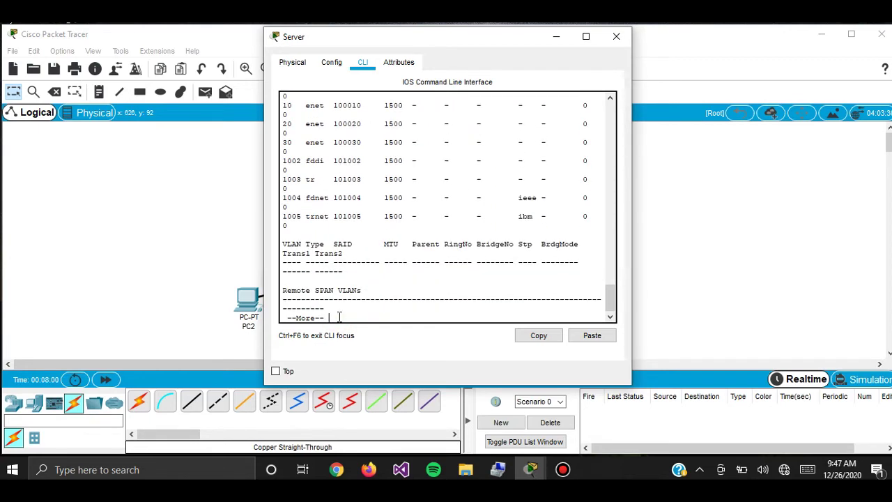
{"action": "key", "text": "Return"}
{"action": "key", "text": "Return"}
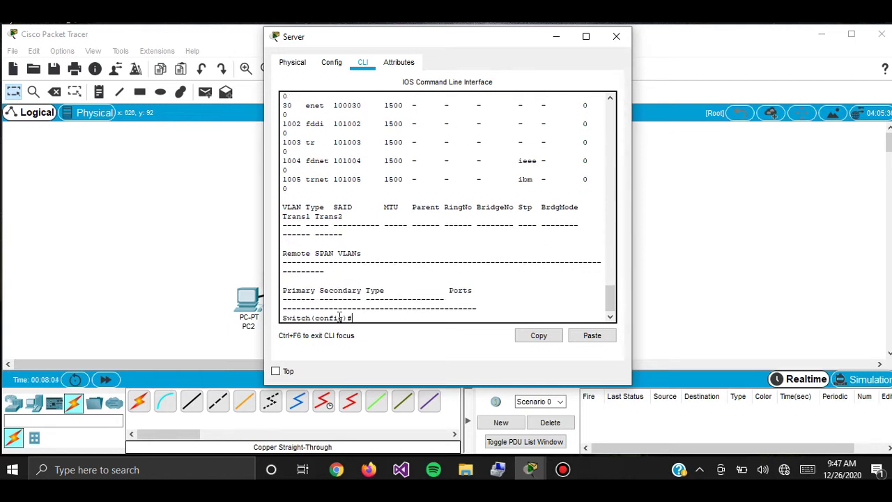
Set the Server switch's FastEthernet 0/3 port to trunk mode and return to global configuration mode
{"action": "type", "text": "interface"}
{"action": "type", "text": " range "}
{"action": "type", "text": "fast"}
{"action": "key", "text": "Tab"}
{"action": "type", "text": "0/3"}
{"action": "key", "text": "Return"}
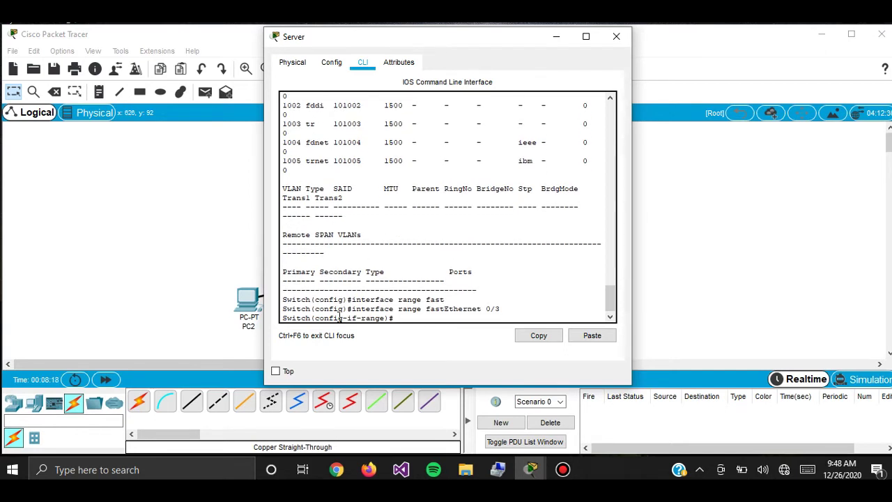
{"action": "type", "text": "switchport mode trin"}
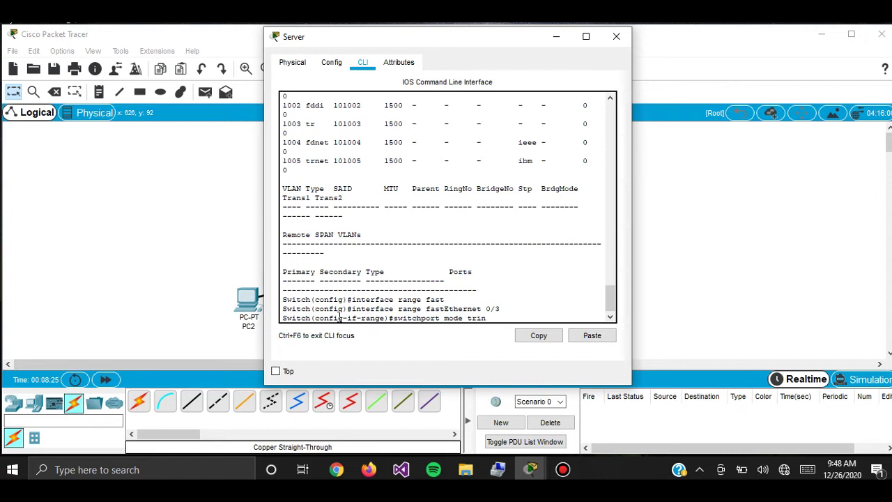
{"action": "key", "text": "BackSpace"}
{"action": "key", "text": "BackSpace"}
{"action": "type", "text": "unk"}
{"action": "key", "text": "Return"}
{"action": "key", "text": "Return"}
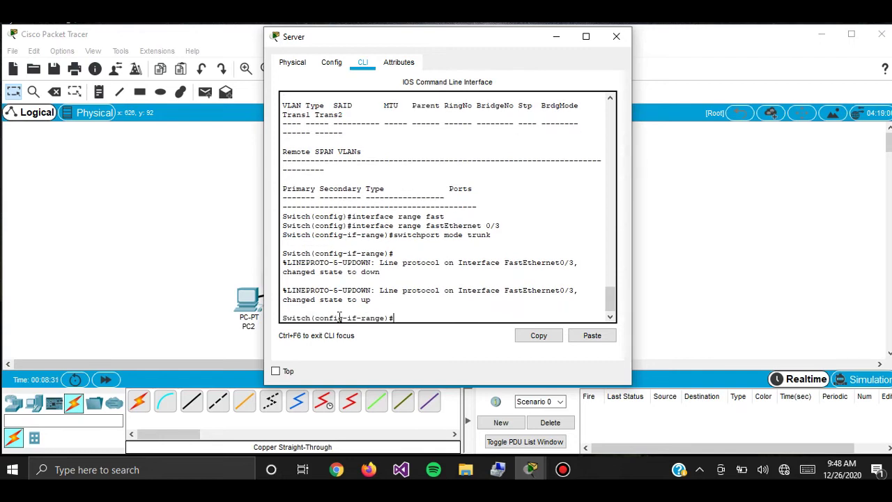
{"action": "type", "text": "exit"}
{"action": "key", "text": "Return"}
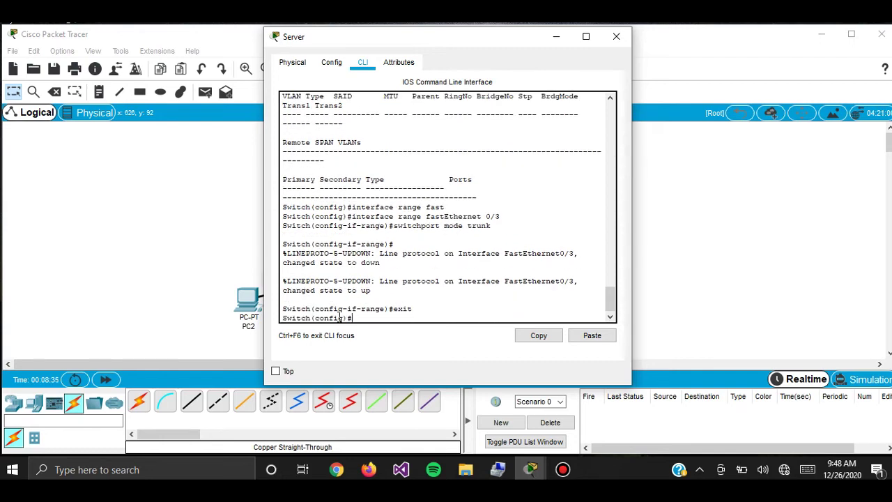
Set the Server switch's FastEthernet 0/4 port to trunk mode and return to global configuration mode
{"action": "type", "text": "interface range fast"}
{"action": "key", "text": "Tab"}
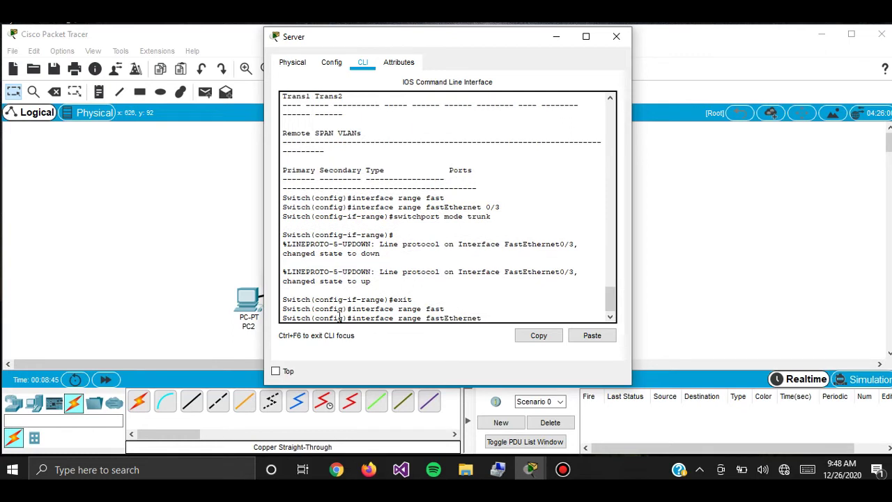
{"action": "type", "text": "0/4"}
{"action": "key", "text": "Return"}
{"action": "type", "text": "switch"}
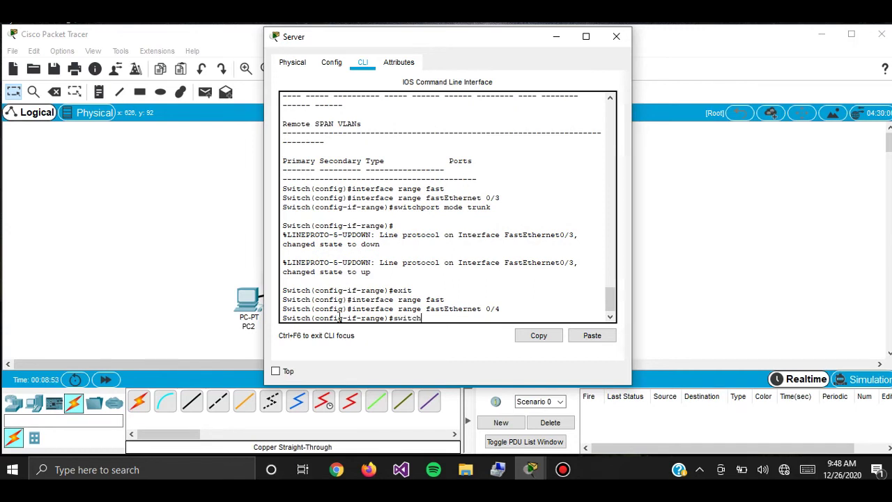
{"action": "type", "text": "port mode trunk"}
{"action": "key", "text": "Return"}
{"action": "key", "text": "Return"}
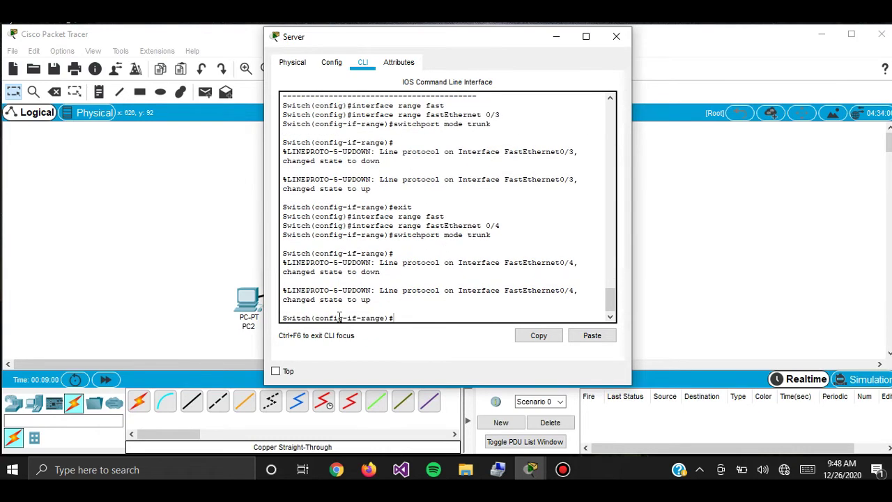
{"action": "type", "text": "exit"}
{"action": "key", "text": "Return"}
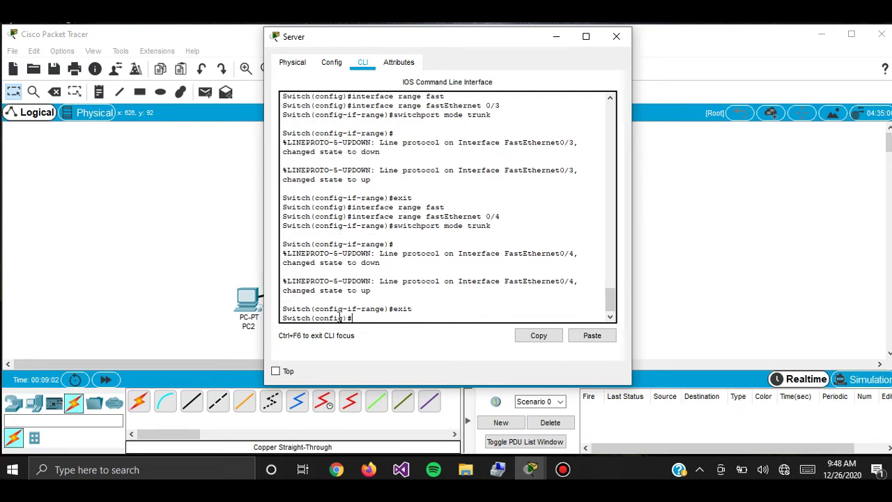
Leave configuration mode and save the Server switch's running configuration with wr and copy run startup-config
{"action": "type", "text": "exit"}
{"action": "key", "text": "Return"}
{"action": "key", "text": "Return"}
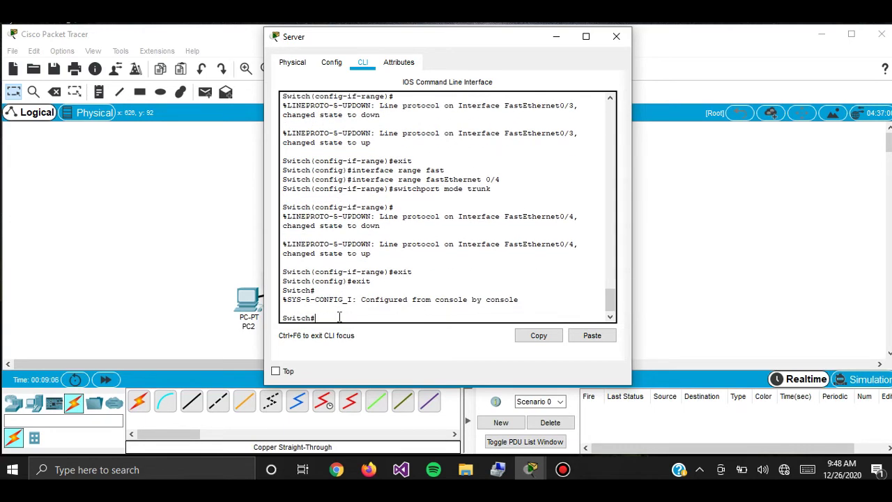
{"action": "type", "text": "wr"}
{"action": "key", "text": "Return"}
{"action": "type", "text": "copy "}
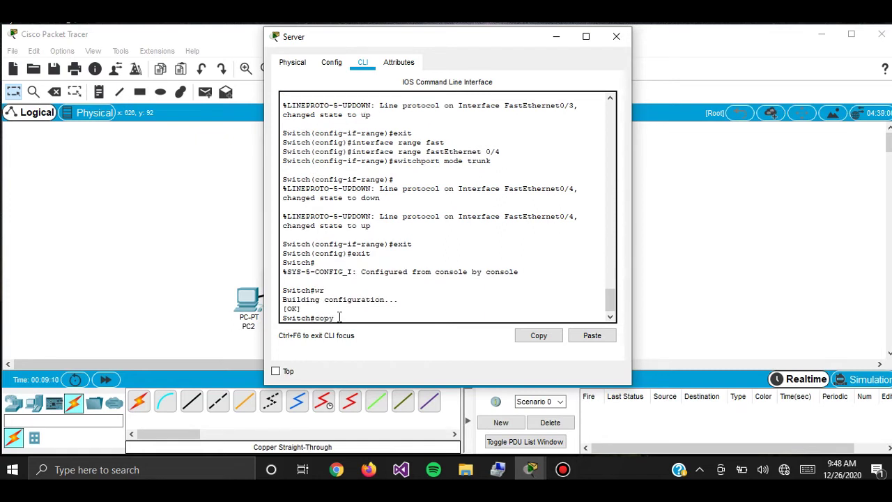
{"action": "type", "text": "run startup-"}
{"action": "key", "text": "Tab"}
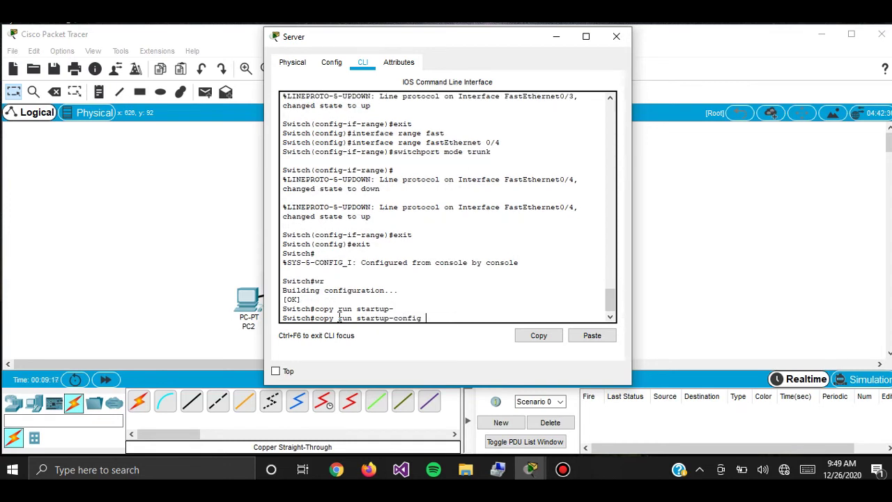
{"action": "key", "text": "Return"}
{"action": "key", "text": "Return"}
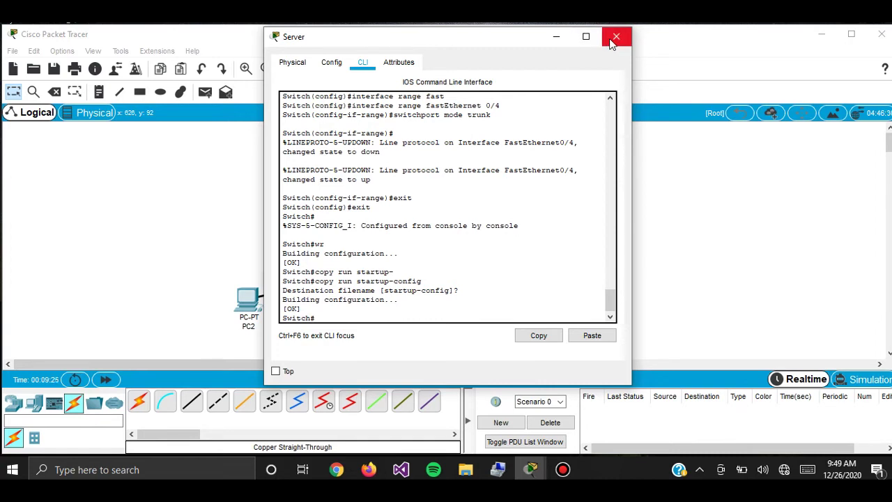
Query the Server switch's VLAN table again, entering global configuration mode for the do show vlan command
{"action": "type", "text": "show "}
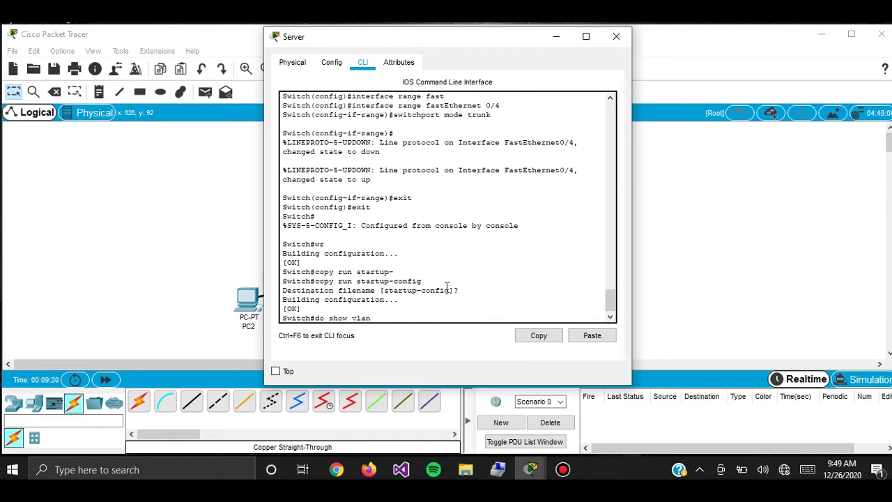
{"action": "type", "text": "vlan"}
{"action": "key", "text": "Return"}
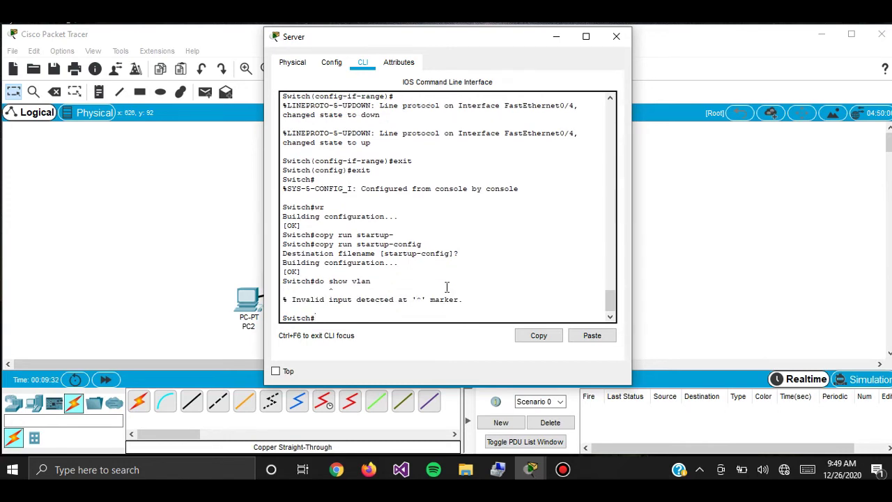
{"action": "type", "text": "config t"}
{"action": "key", "text": "Return"}
{"action": "type", "text": "do show"}
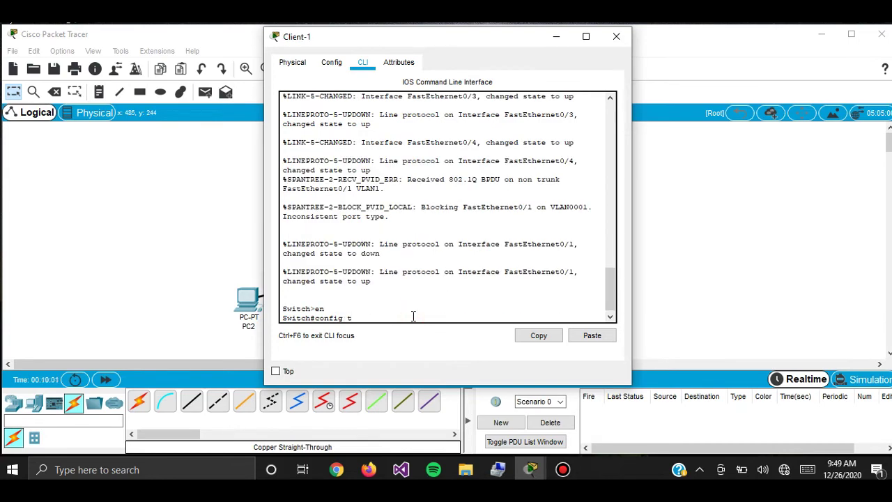
Enter global configuration mode on the Client-1 switch and set its VTP mode to client
{"action": "key", "text": "Return"}
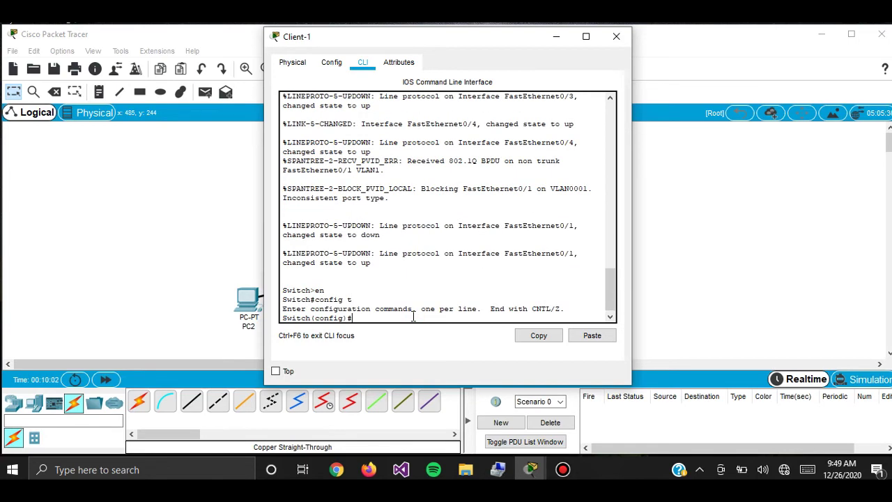
{"action": "type", "text": "vtp mode client"}
{"action": "key", "text": "Return"}
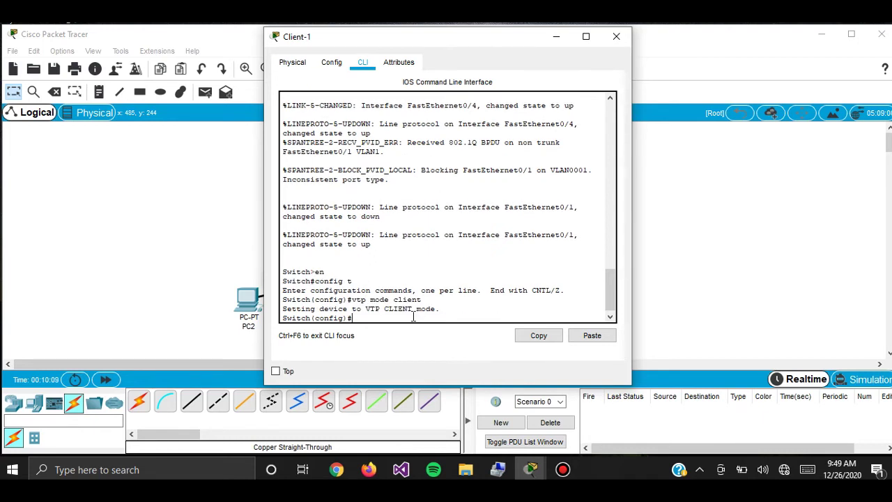
Set the Client-1 switch's VTP domain to cypher and assign the VTP password
{"action": "type", "text": "vtp domain cypher"}
{"action": "key", "text": "Return"}
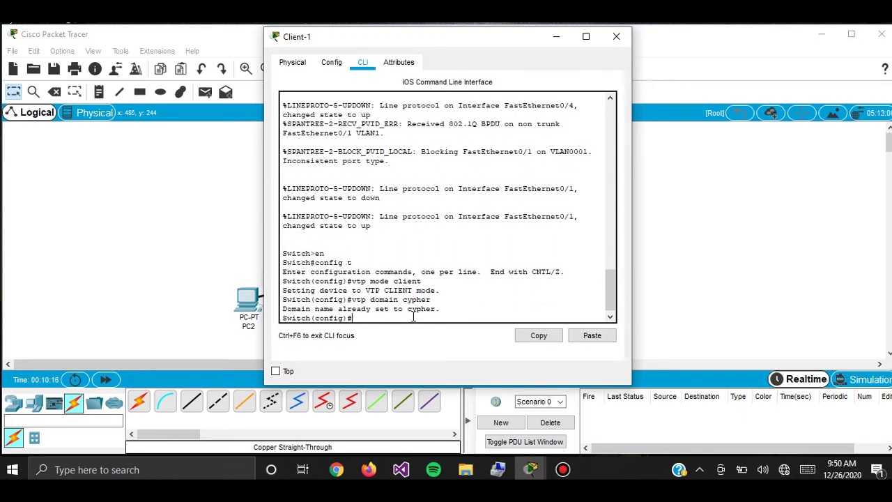
{"action": "type", "text": "vtp password maadi"}
{"action": "key", "text": "Return"}
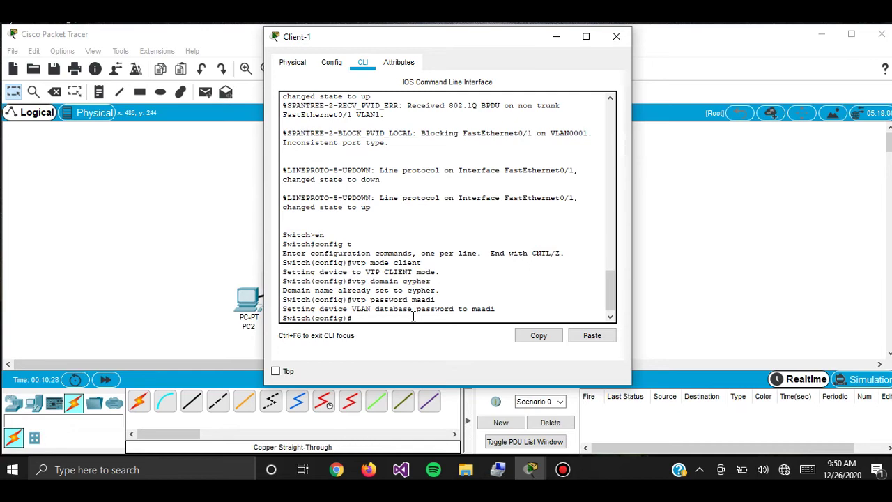
Display Client-1's VTP status and full VLAN table, and check the entries for VLANs 10, 20 and 30
{"action": "type", "text": "do show vtp status"}
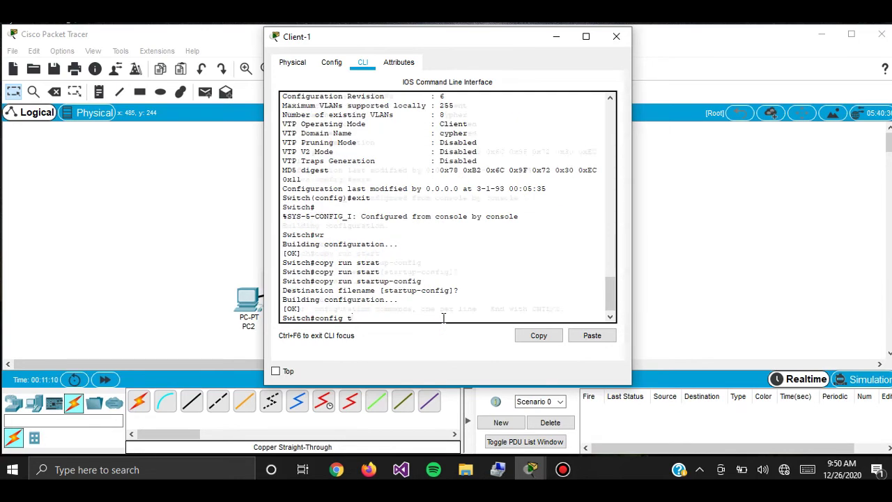
{"action": "key", "text": "Return"}
{"action": "type", "text": "do"}
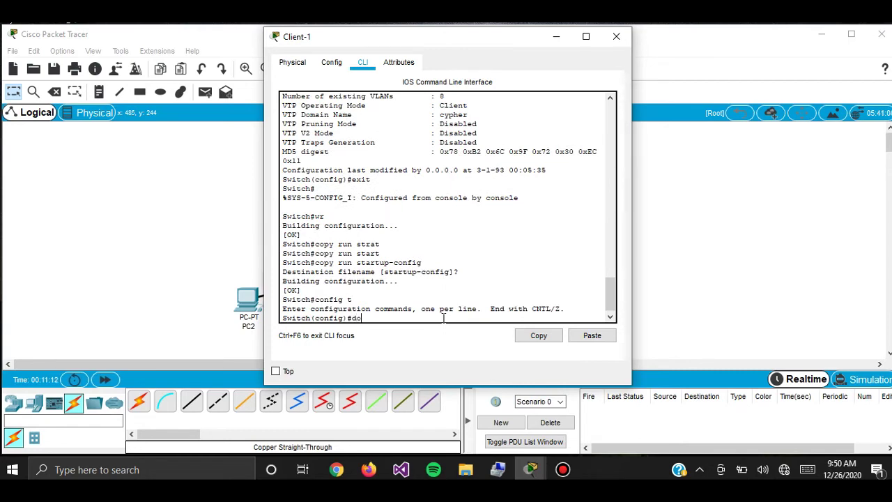
{"action": "type", "text": " show vlan"}
{"action": "key", "text": "Return"}
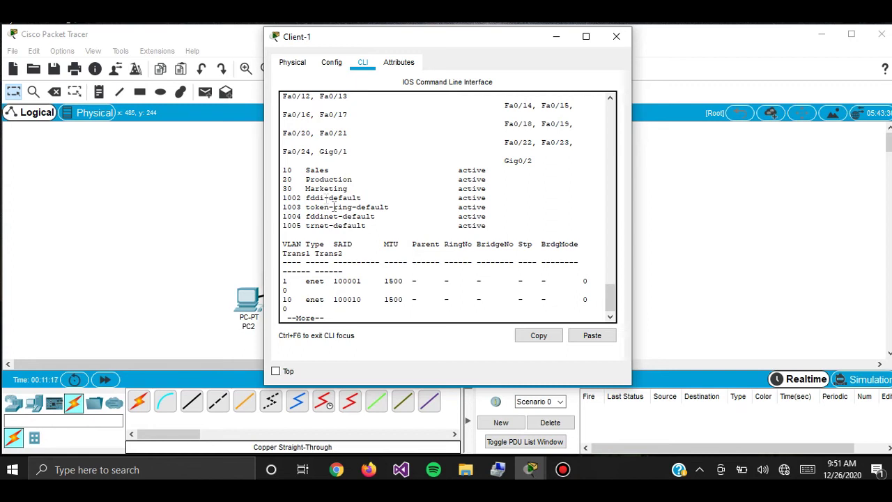
{"action": "left_click_drag", "start_coordinate": [281, 170], "coordinate": [510, 189]}
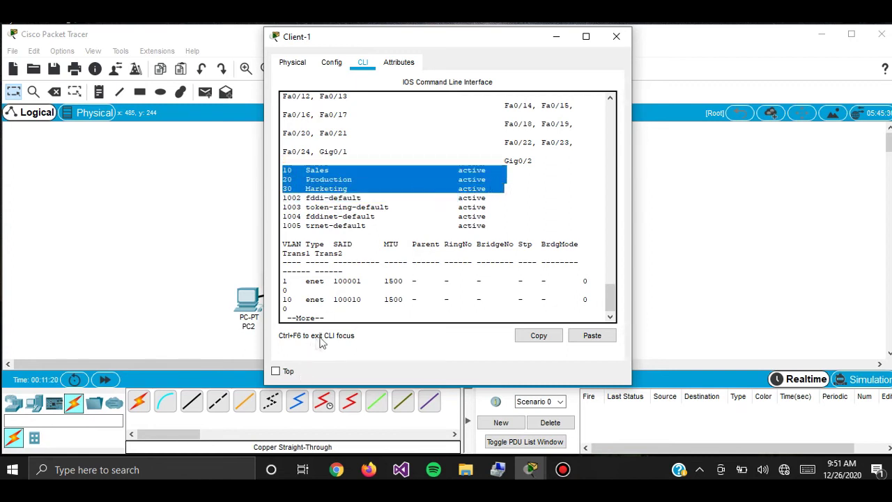
{"action": "left_click", "coordinate": [342, 318]}
{"action": "key", "text": "Return"}
{"action": "key", "text": "Return"}
{"action": "key", "text": "Return"}
{"action": "key", "text": "Return"}
{"action": "key", "text": "Return"}
{"action": "key", "text": "Return"}
{"action": "key", "text": "Return"}
{"action": "key", "text": "Return"}
{"action": "key", "text": "Return"}
{"action": "key", "text": "Return"}
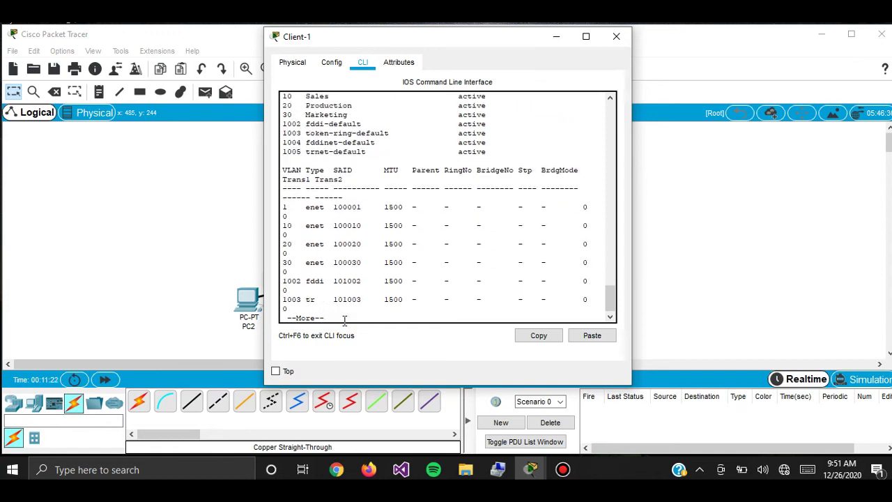
{"action": "key", "text": "Return"}
{"action": "key", "text": "Return"}
{"action": "key", "text": "Return"}
{"action": "key", "text": "Return"}
{"action": "key", "text": "Return"}
{"action": "key", "text": "Return"}
{"action": "key", "text": "Return"}
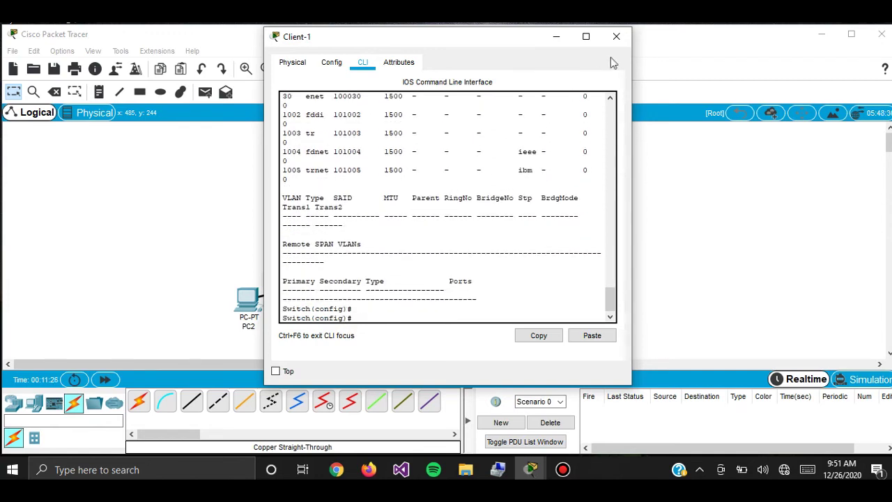
Review Client-1's earlier VLAN listing and save commands in the console output, and close the switch's window
{"action": "scroll", "coordinate": [563, 137], "scroll_direction": "up", "scroll_amount": 10}
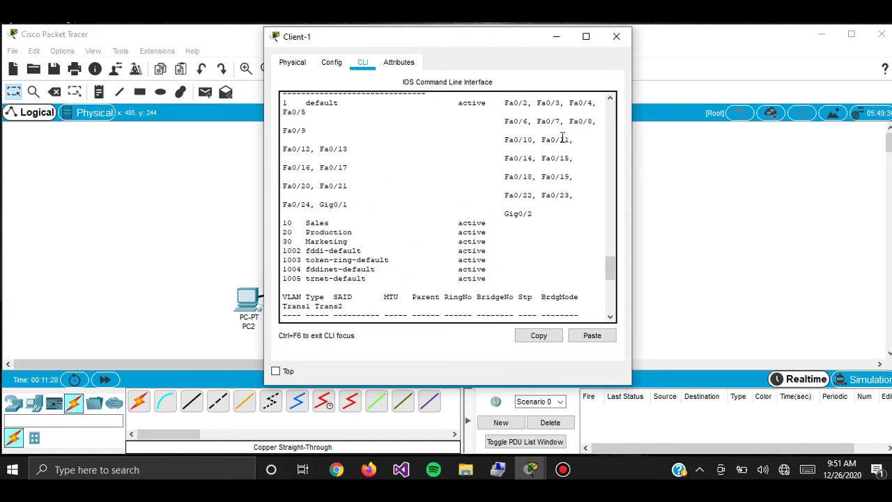
{"action": "scroll", "coordinate": [563, 138], "scroll_direction": "up", "scroll_amount": 6}
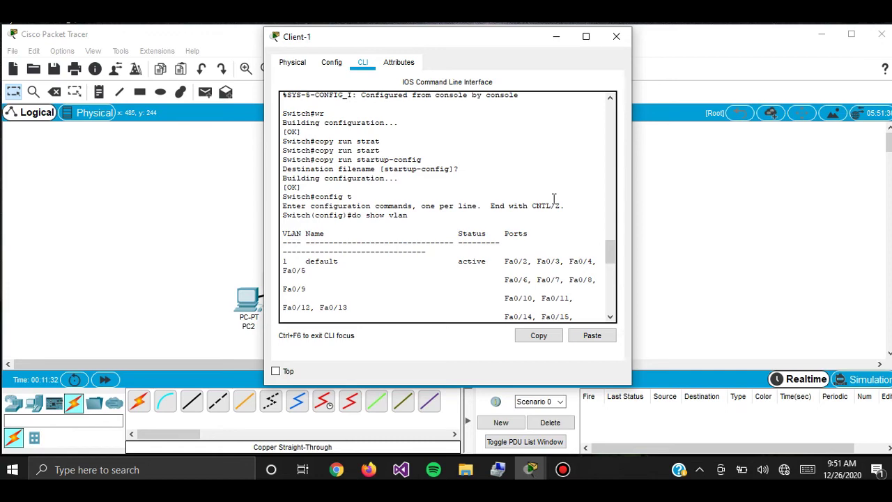
{"action": "left_click", "coordinate": [612, 35]}
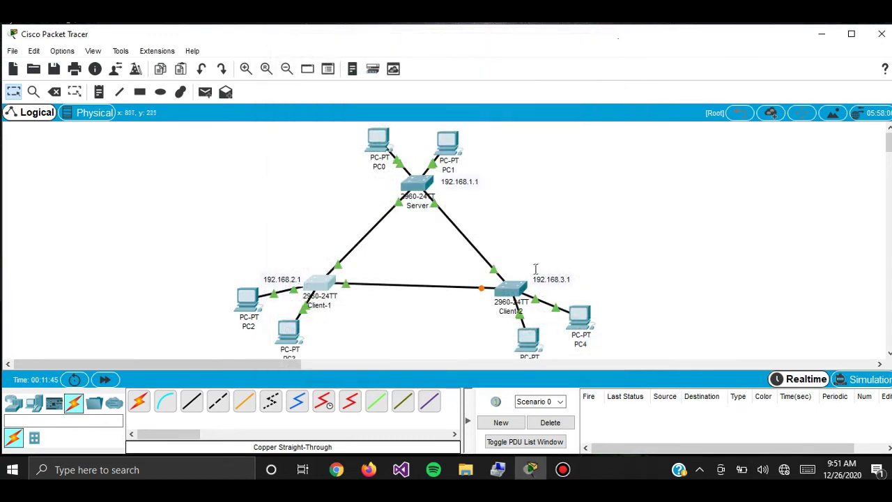
Enter global configuration mode on the Client-2 switch's command line and set its VTP mode to client
{"action": "left_click", "coordinate": [513, 287]}
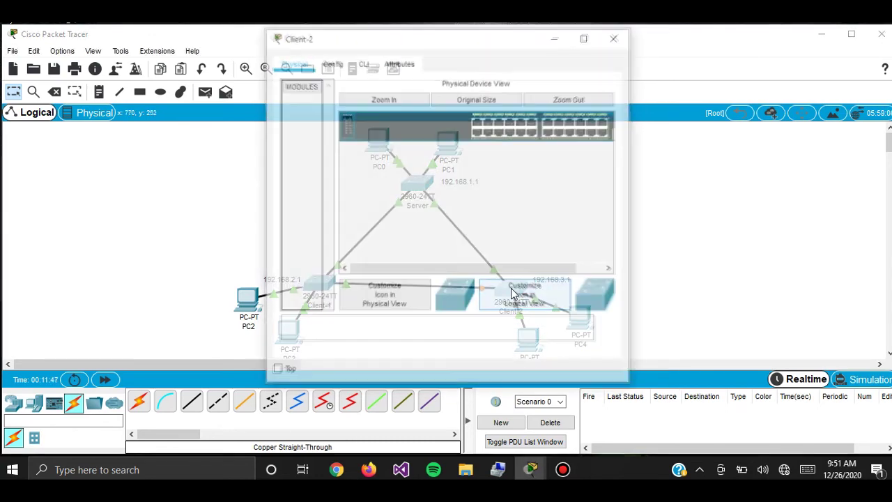
{"action": "left_click", "coordinate": [363, 62]}
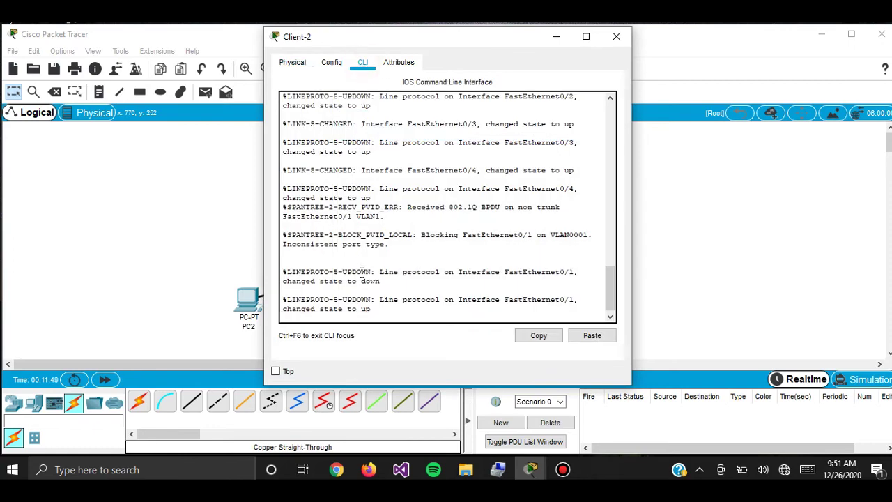
{"action": "key", "text": "Return"}
{"action": "key", "text": "Return"}
{"action": "type", "text": "en"}
{"action": "key", "text": "Return"}
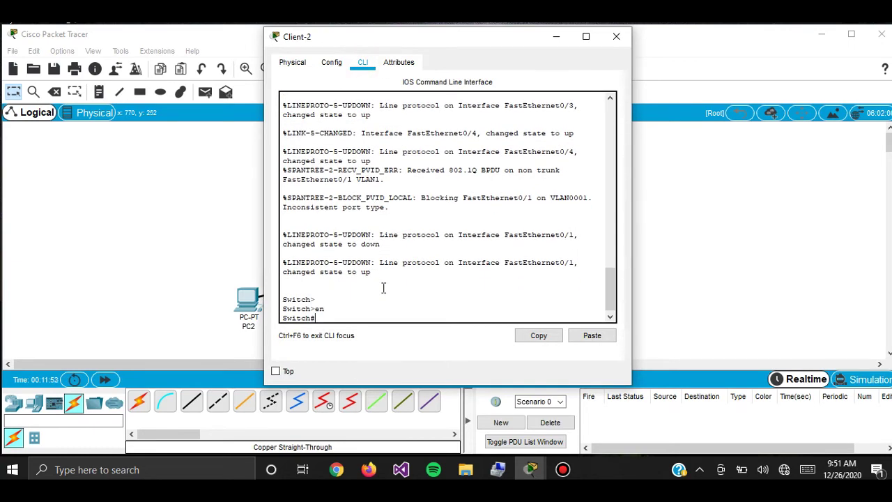
{"action": "type", "text": "config"}
{"action": "type", "text": " t"}
{"action": "key", "text": "Return"}
{"action": "type", "text": "vtp mode client"}
{"action": "key", "text": "Return"}
Set the Client-2 switch's VTP domain to cypher and assign the VTP password
{"action": "type", "text": "vtp dom"}
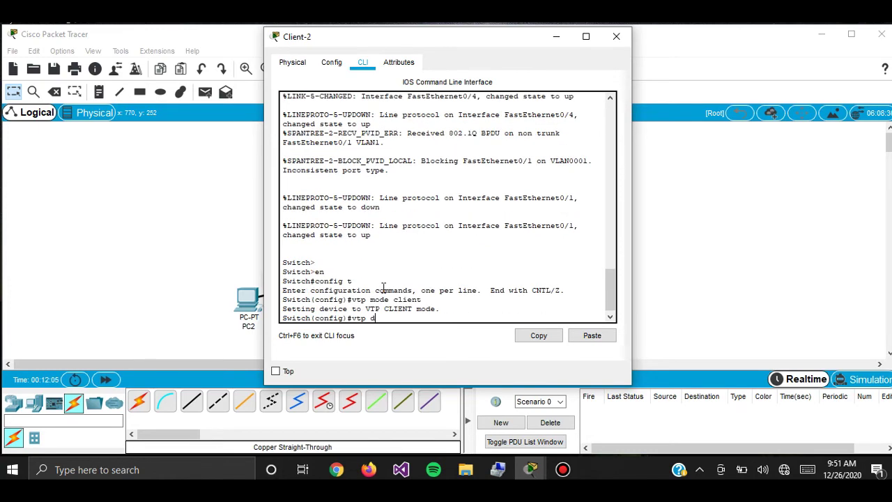
{"action": "type", "text": "ain"}
{"action": "type", "text": "cypher"}
{"action": "key", "text": "Return"}
{"action": "type", "text": "vtp pa"}
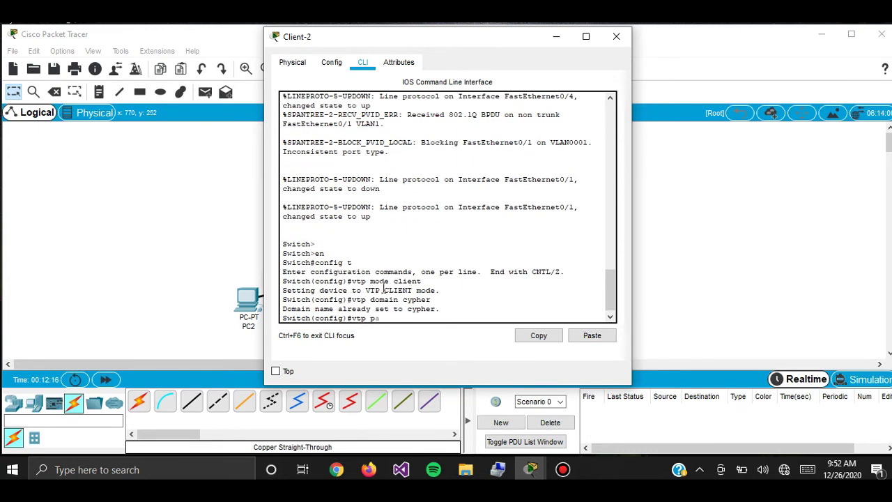
{"action": "type", "text": "sswor"}
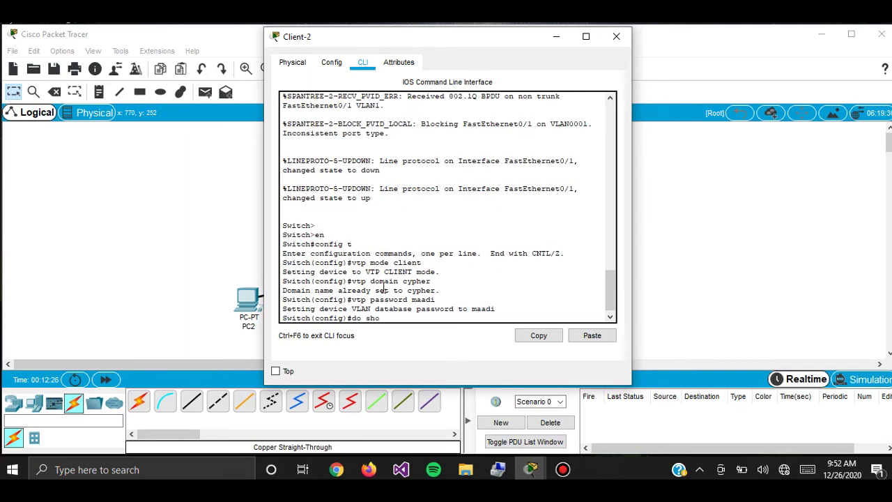
Display Client-2's VTP status and check its operating mode and domain name
{"action": "type", "text": "w vtp status"}
{"action": "key", "text": "Return"}
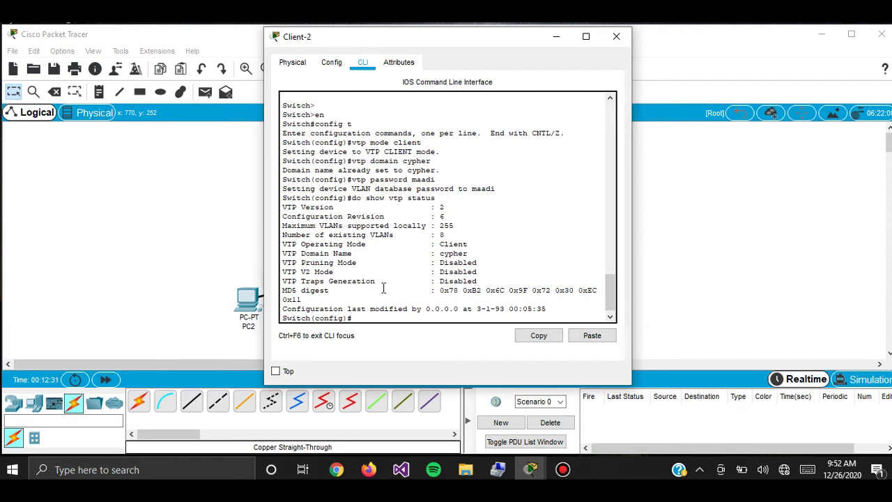
{"action": "left_click_drag", "start_coordinate": [470, 254], "coordinate": [283, 244]}
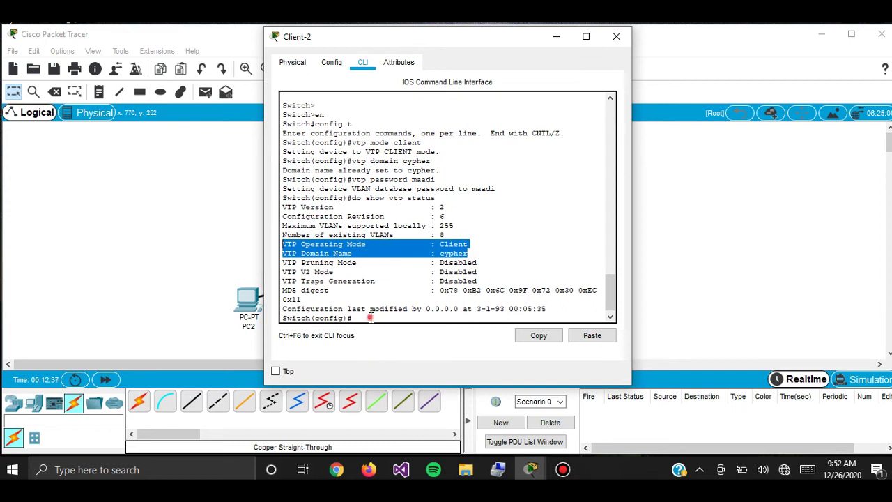
{"action": "left_click", "coordinate": [371, 318]}
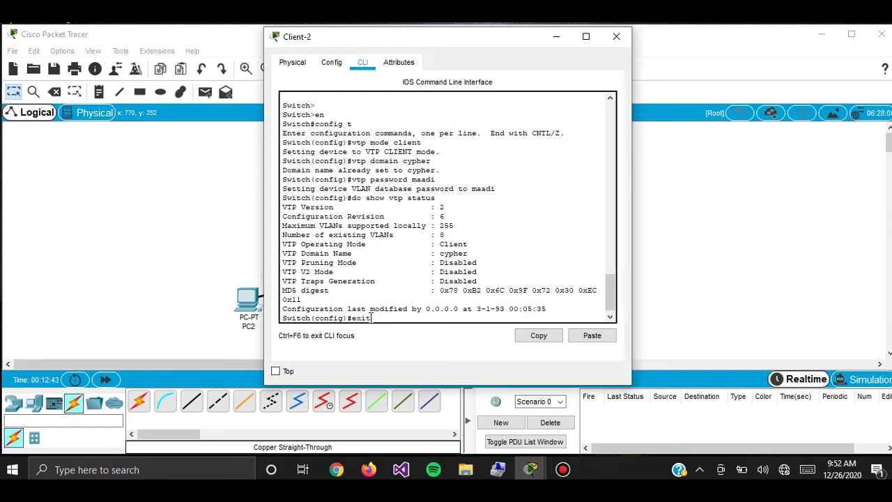
Display Client-2's full VLAN table through to the end, checking the entries for VLANs 10, 20 and 30
{"action": "type", "text": "do show vlan"}
{"action": "key", "text": "Return"}
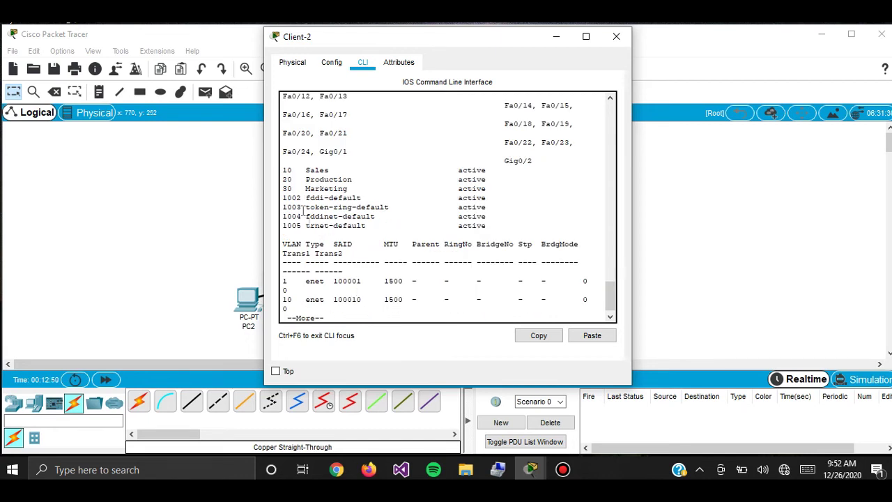
{"action": "left_click_drag", "start_coordinate": [283, 170], "coordinate": [507, 191]}
{"action": "left_click", "coordinate": [353, 317]}
{"action": "key", "text": "Return"}
{"action": "key", "text": "Return"}
{"action": "key", "text": "Return"}
{"action": "key", "text": "Return"}
{"action": "key", "text": "Return"}
{"action": "key", "text": "Return"}
{"action": "key", "text": "Return"}
{"action": "key", "text": "Return"}
{"action": "key", "text": "Return"}
{"action": "key", "text": "Return"}
{"action": "key", "text": "Return"}
{"action": "key", "text": "Return"}
{"action": "key", "text": "Return"}
{"action": "key", "text": "Return"}
{"action": "key", "text": "Return"}
{"action": "key", "text": "Return"}
{"action": "key", "text": "Return"}
{"action": "key", "text": "Return"}
{"action": "key", "text": "Return"}
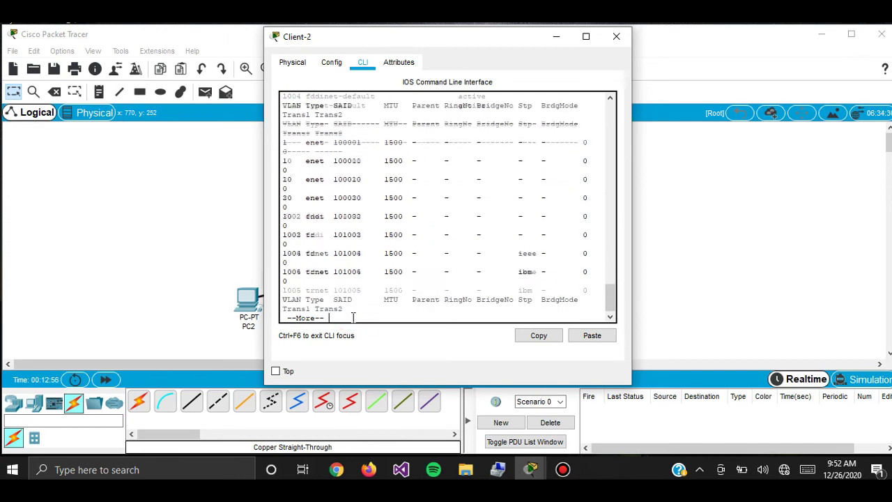
{"action": "key", "text": "Return"}
{"action": "key", "text": "Return"}
{"action": "key", "text": "Return"}
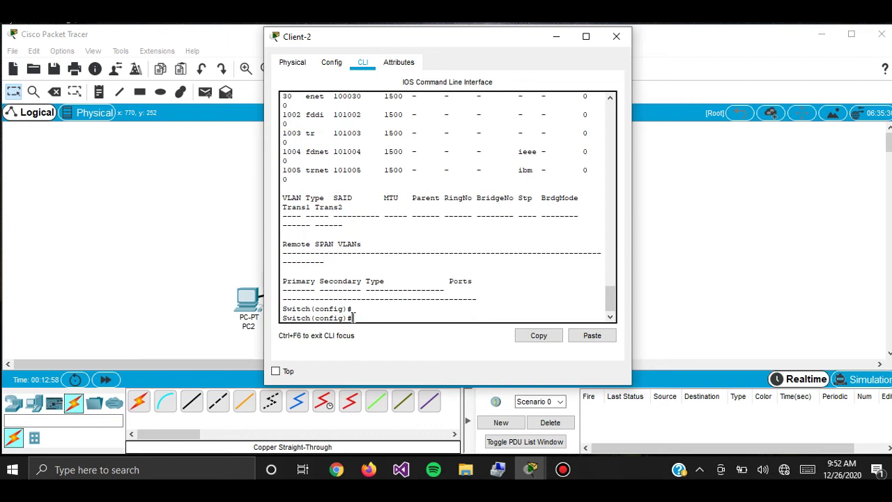
Leave configuration mode on Client-2, save its running configuration to startup-config, and close the switch's window
{"action": "type", "text": "exit"}
{"action": "key", "text": "Return"}
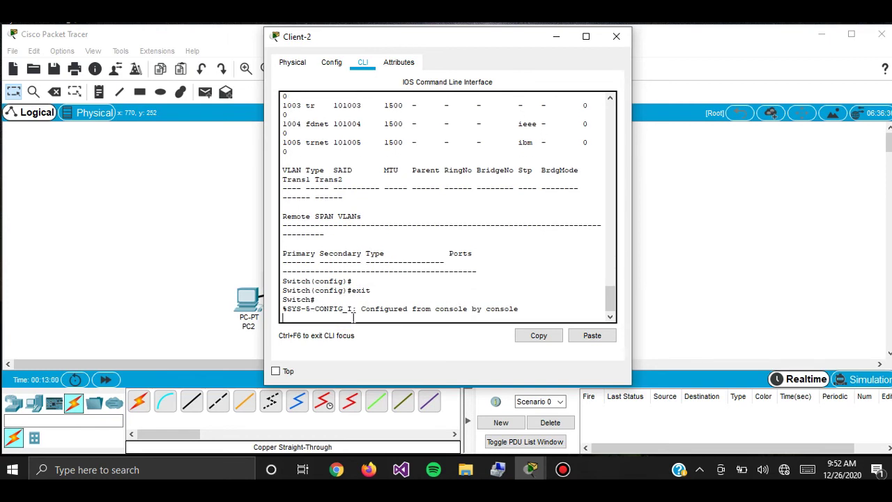
{"action": "key", "text": "Return"}
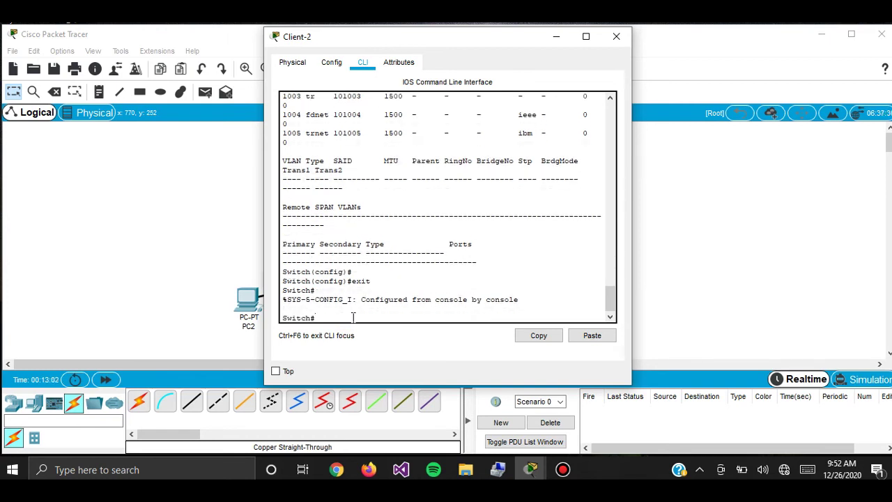
{"action": "type", "text": "wr"}
{"action": "key", "text": "Return"}
{"action": "type", "text": "copy run startup"}
{"action": "key", "text": "Tab"}
{"action": "key", "text": "Return"}
{"action": "key", "text": "Return"}
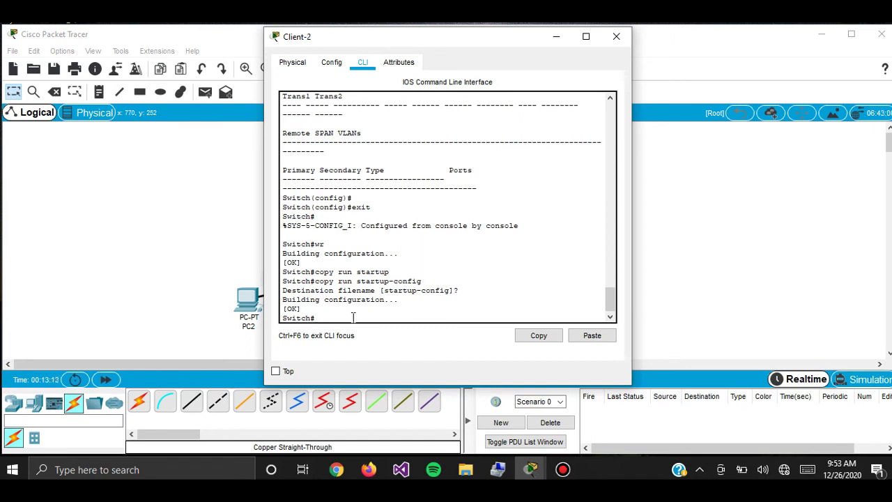
{"action": "left_click", "coordinate": [616, 38]}
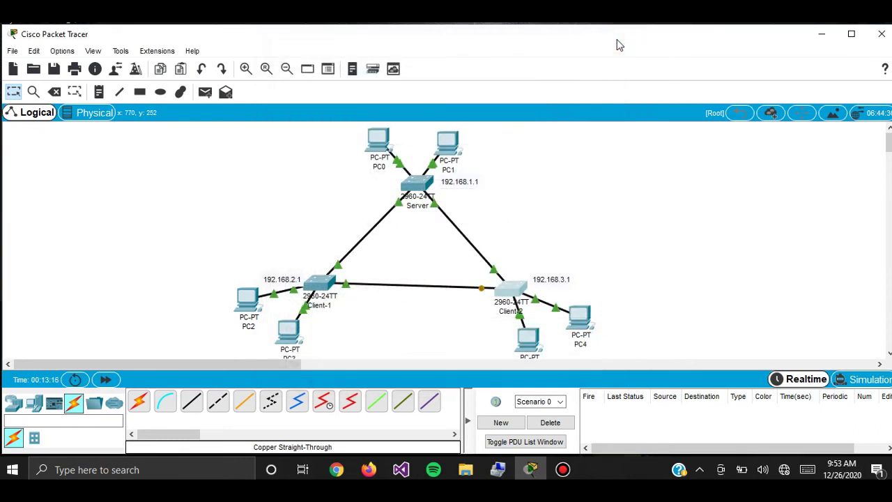
Test connectivity with simple PDUs from PC0 to PC5 and from PC2 to PC5, and clear the scenario
{"action": "left_click", "coordinate": [632, 163]}
{"action": "left_click", "coordinate": [203, 96]}
{"action": "left_click", "coordinate": [381, 142]}
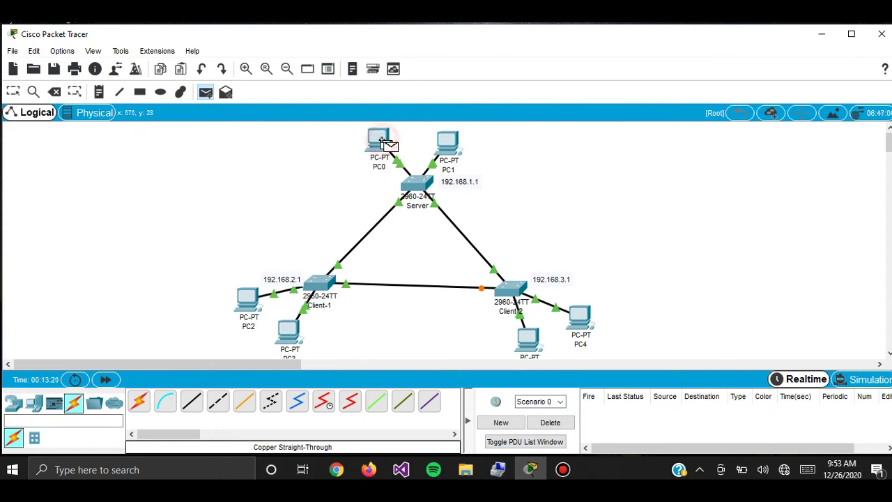
{"action": "left_click", "coordinate": [528, 340]}
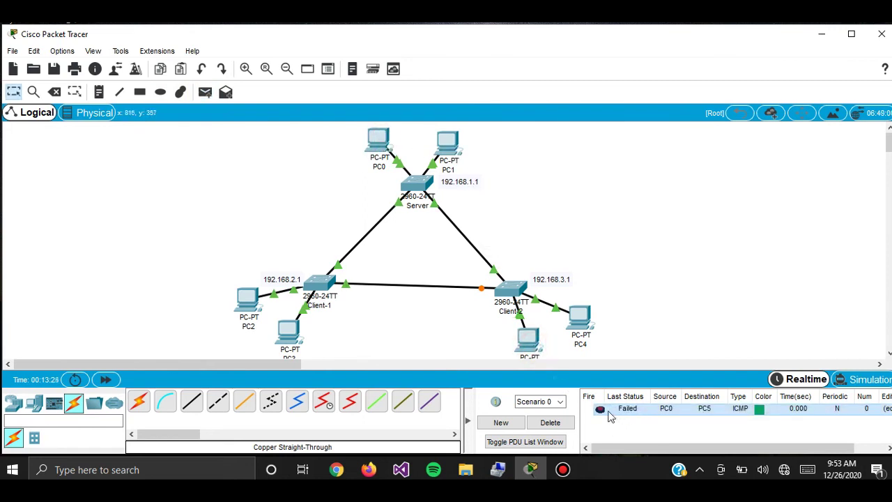
{"action": "left_click", "coordinate": [205, 92]}
{"action": "left_click", "coordinate": [247, 299]}
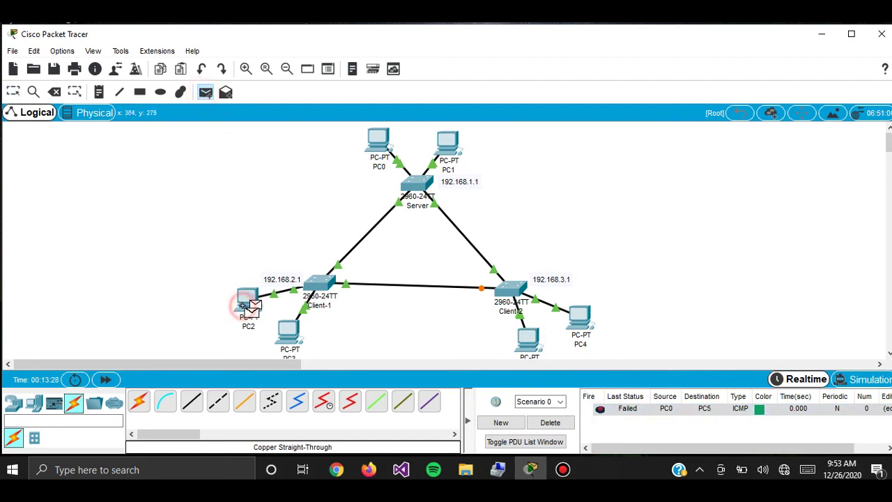
{"action": "left_click", "coordinate": [530, 338]}
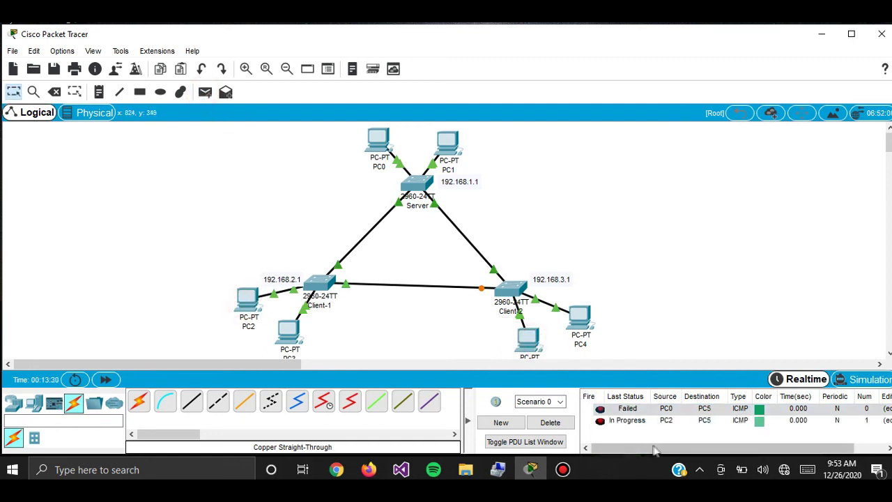
{"action": "left_click", "coordinate": [554, 422]}
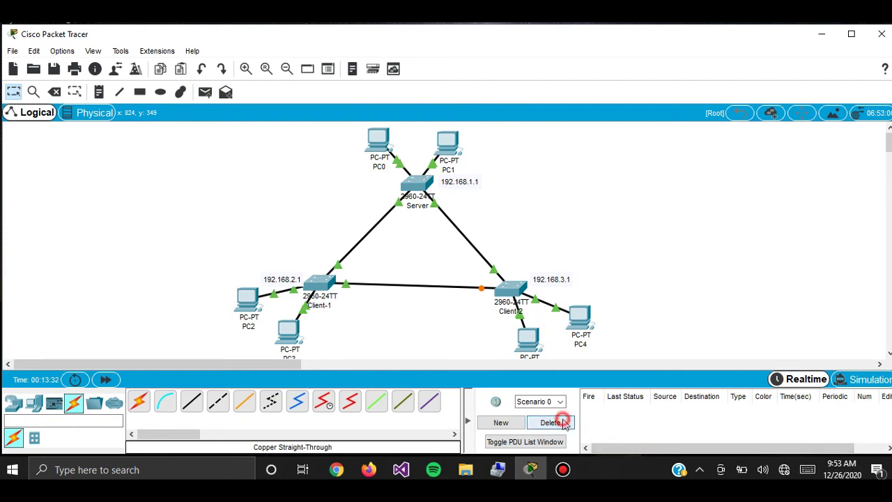
Send a simple PDU from PC0 to PC2 and clear the scenario's PDU list
{"action": "left_click", "coordinate": [205, 92]}
{"action": "left_click", "coordinate": [377, 137]}
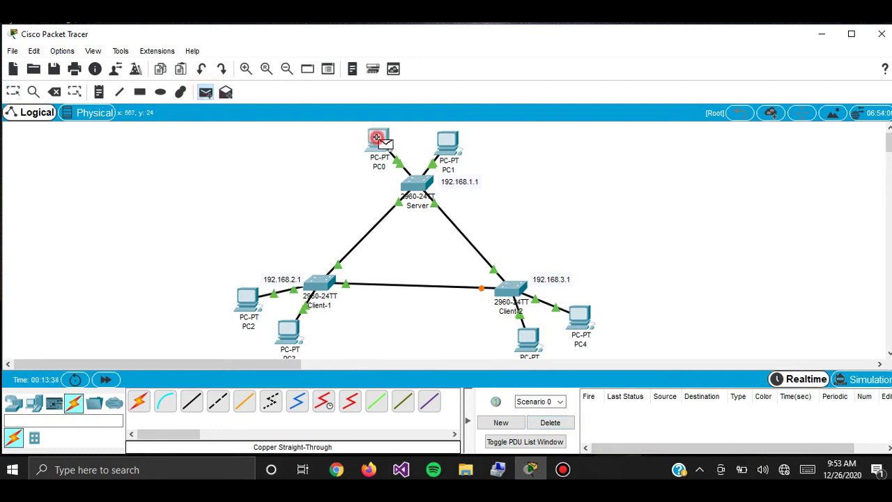
{"action": "left_click", "coordinate": [250, 301]}
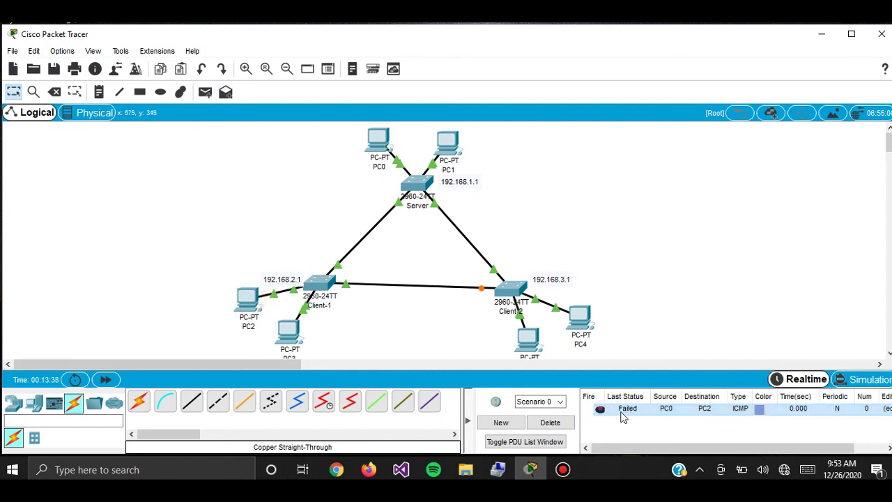
{"action": "left_click", "coordinate": [552, 423]}
Send simple PDUs from PC0 to PC1 on the Server switch and from PC2 to PC3 on Client-1
{"action": "left_click", "coordinate": [205, 91]}
{"action": "left_click", "coordinate": [378, 140]}
{"action": "left_click", "coordinate": [448, 144]}
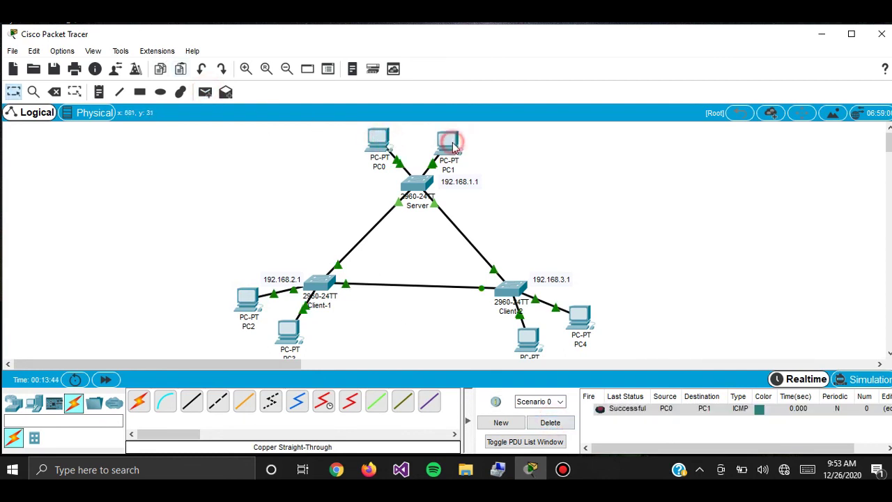
{"action": "left_click", "coordinate": [205, 92]}
{"action": "left_click", "coordinate": [247, 298]}
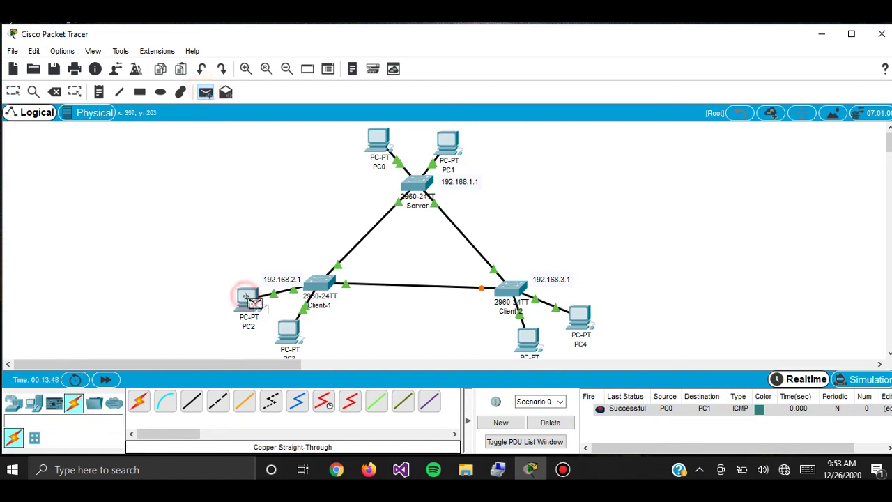
{"action": "left_click", "coordinate": [295, 342]}
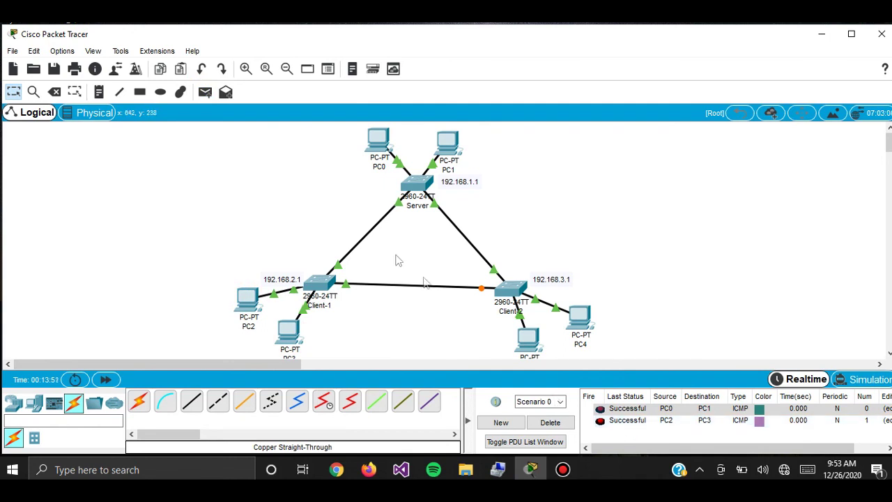
Send a simple PDU from PC5 to PC4 on the Client-2 switch
{"action": "left_click", "coordinate": [205, 92]}
{"action": "left_click", "coordinate": [524, 336]}
{"action": "left_click", "coordinate": [578, 318]}
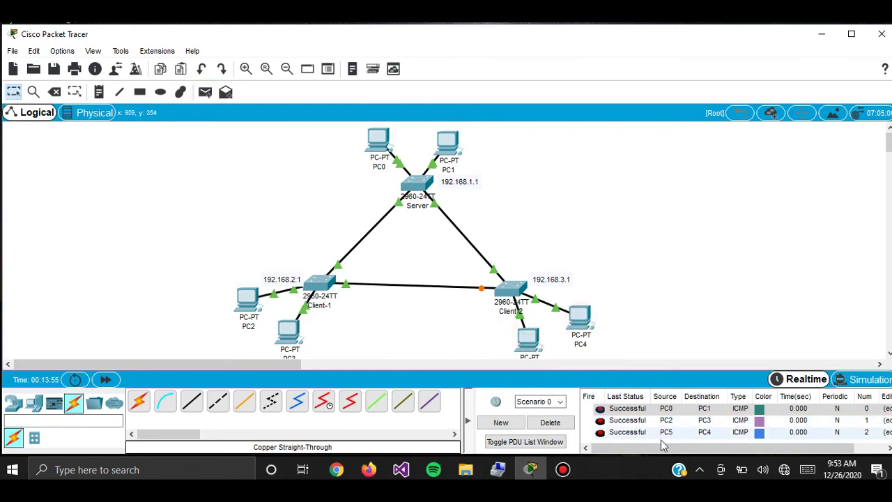
{"action": "left_click", "coordinate": [639, 285]}
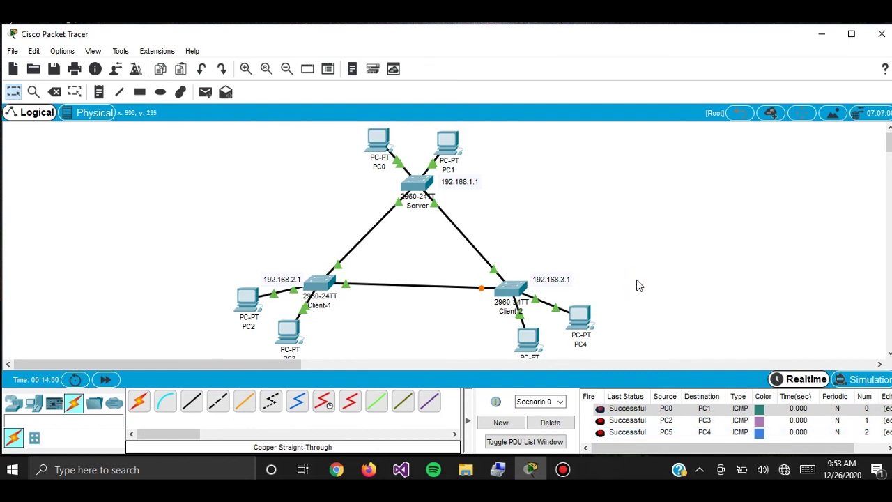